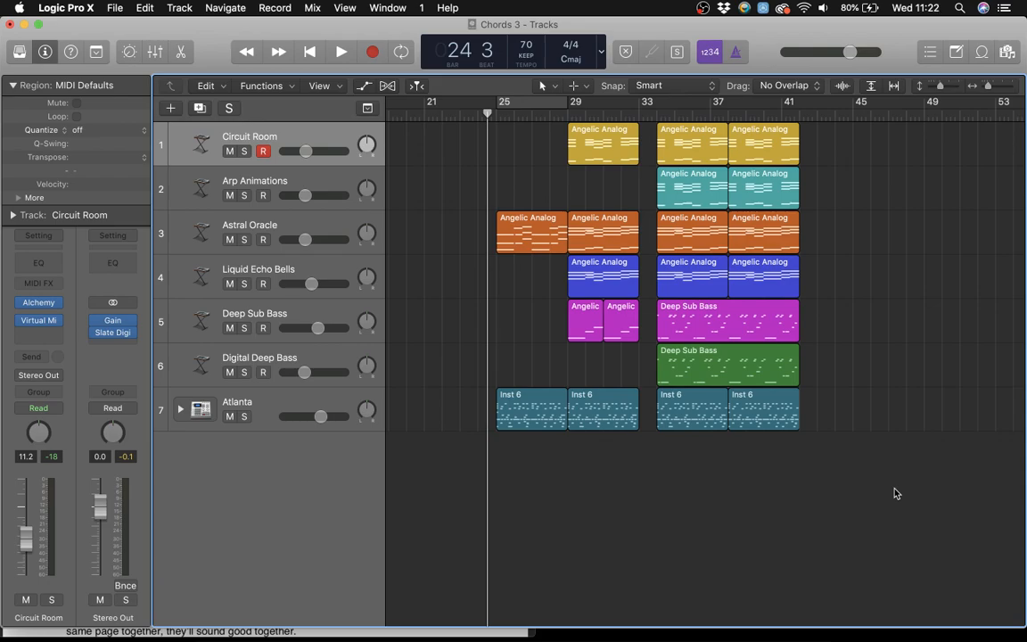
Step: Play the arrangement from bar 24 and stop playback in bar 37
key("space")
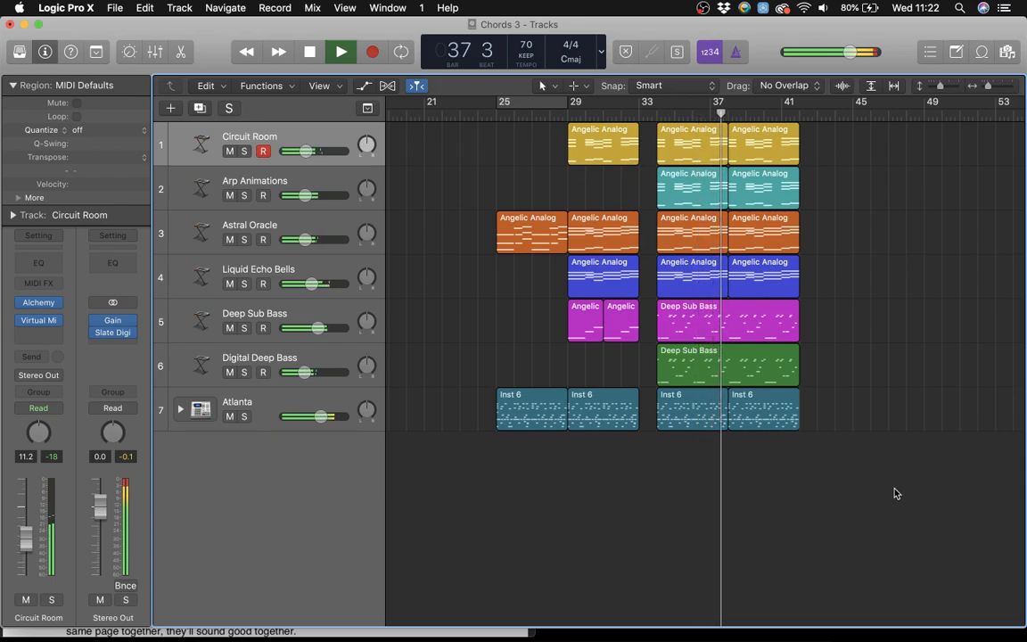
key("space")
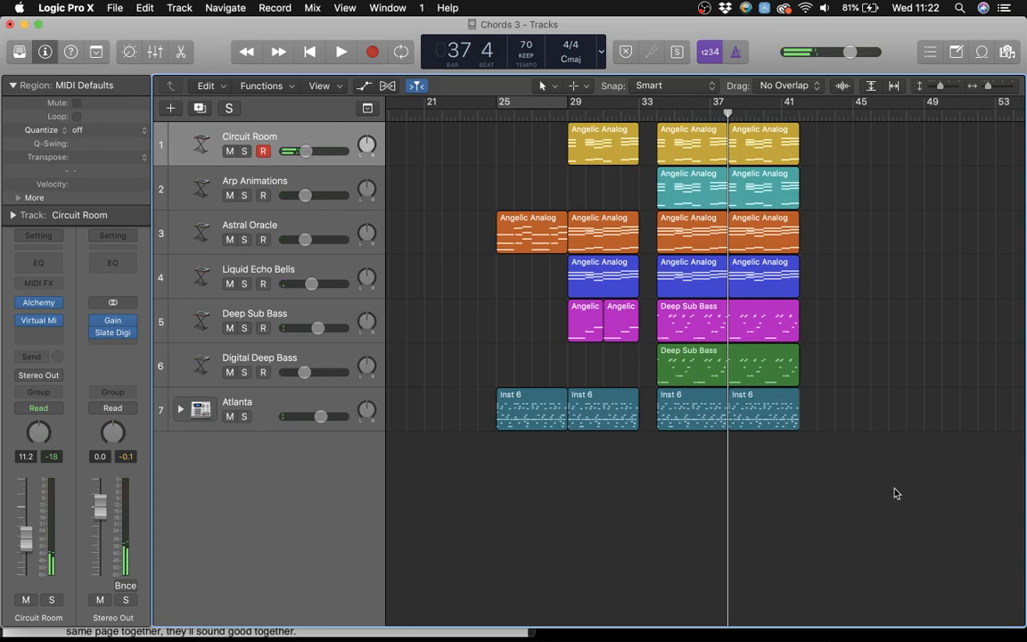
Step: Switch to the Chord Encyclopedia document in Preview and read its introduction and the "How to use this guide" section
key("ctrl+Up")
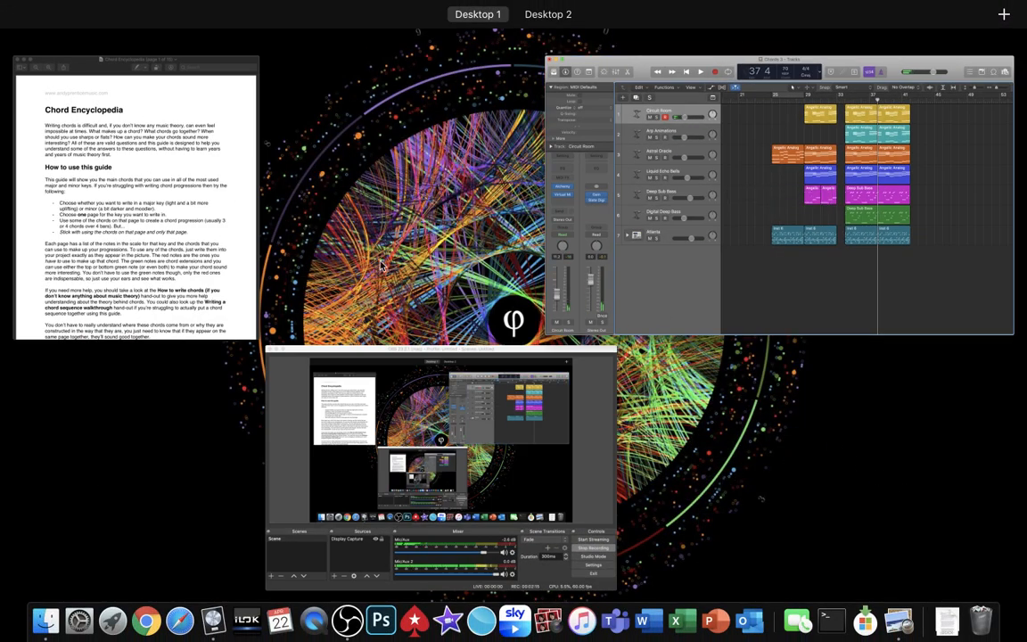
left_click(178, 216)
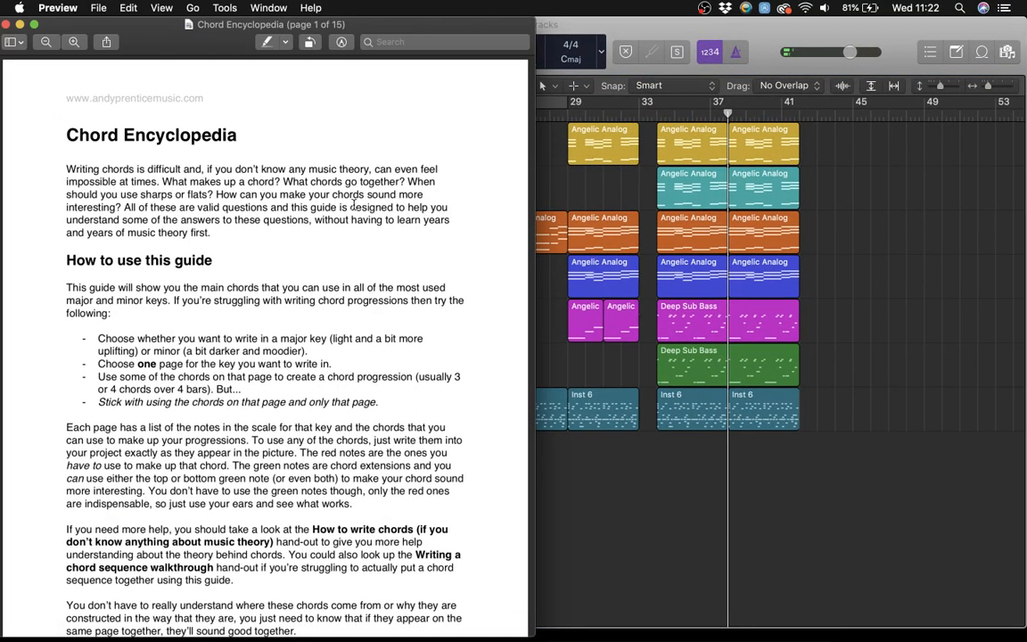
scroll(331, 429, "up", 1)
scroll(331, 429, "down", 1)
scroll(286, 154, "down", 4)
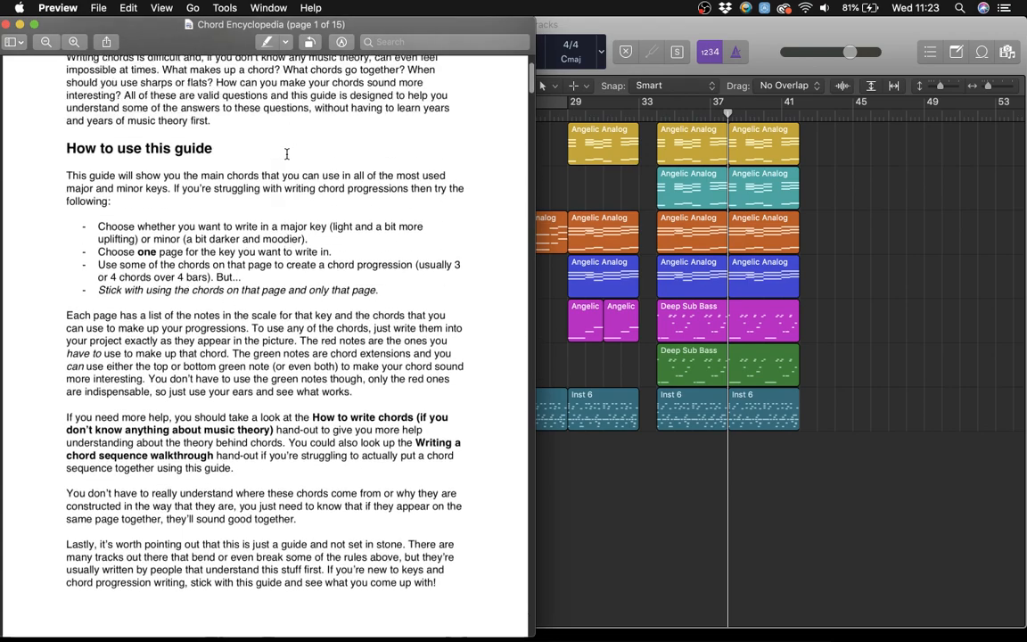
scroll(267, 367, "up", 4)
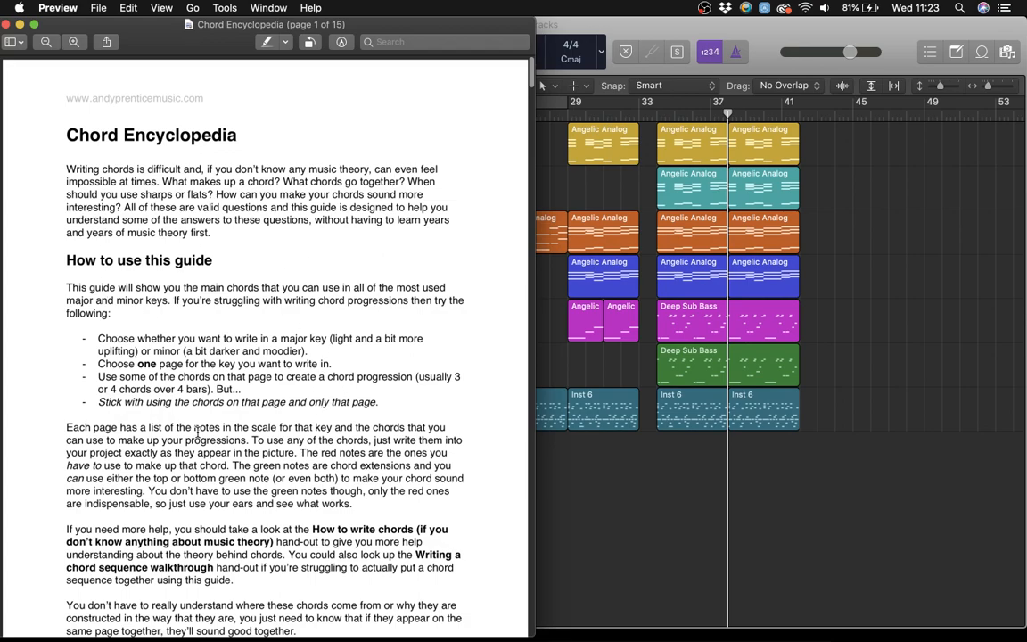
scroll(178, 392, "down", 3)
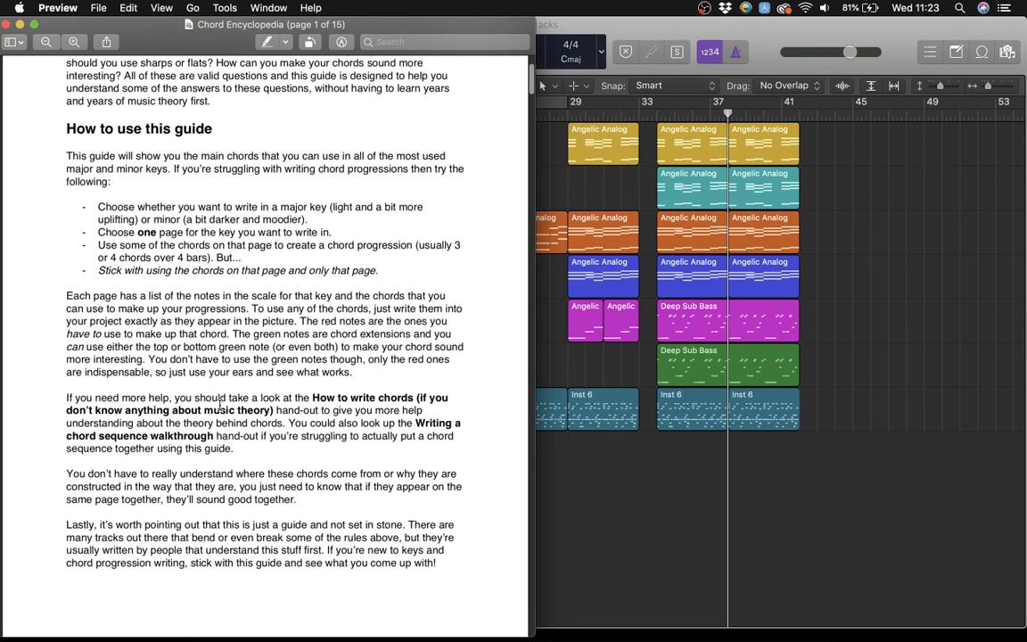
Step: Look through the major-key pages from C major onward, examining the scale and chord diagrams on the A major page
scroll(214, 410, "down", 5)
scroll(219, 405, "down", 10)
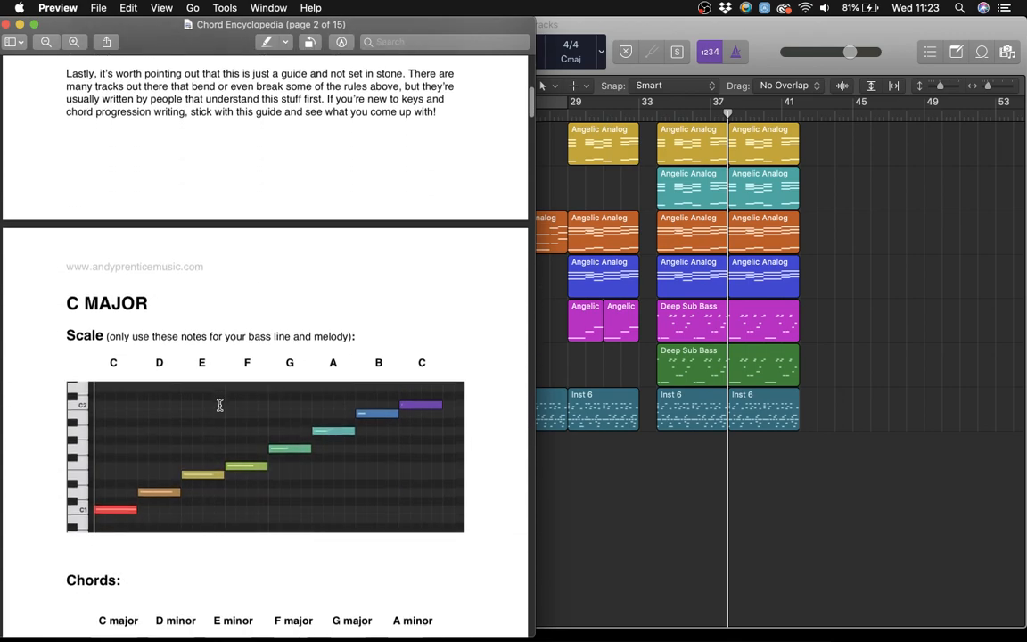
scroll(219, 404, "up", 4)
scroll(219, 405, "down", 11)
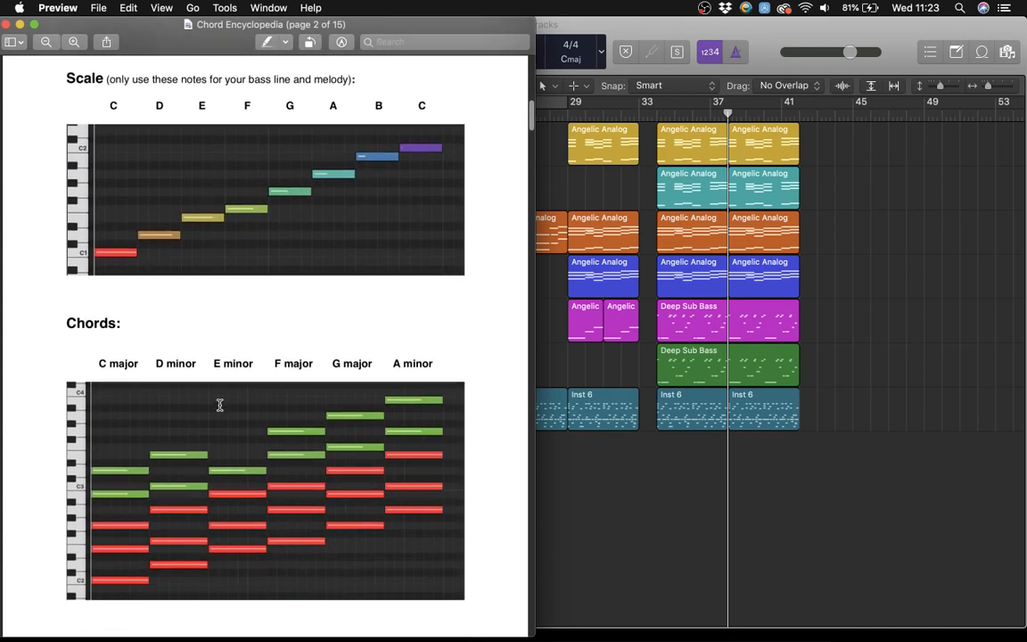
scroll(219, 404, "down", 20)
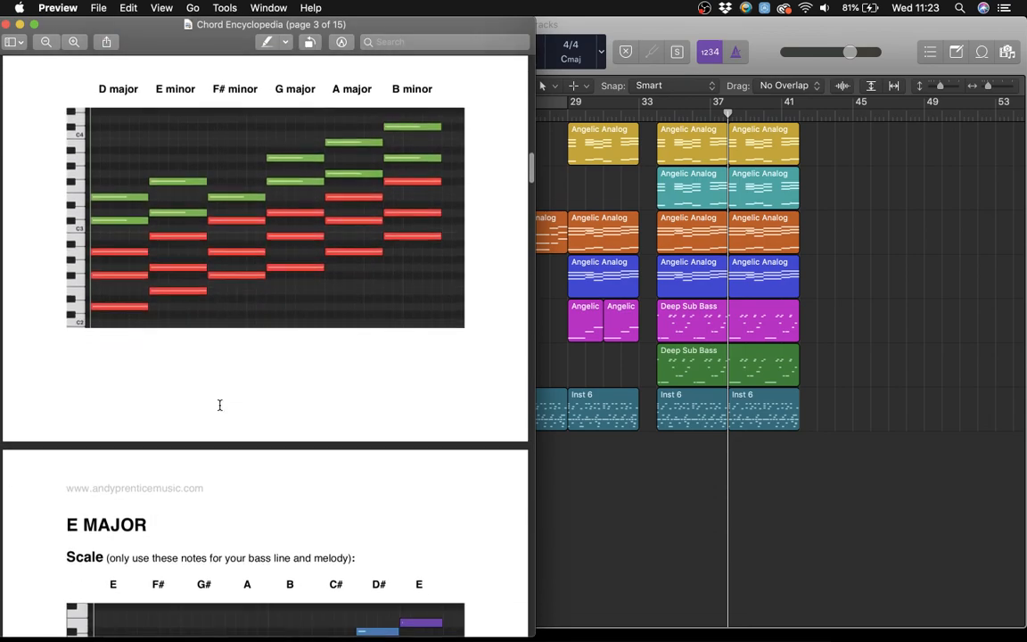
scroll(219, 405, "down", 20)
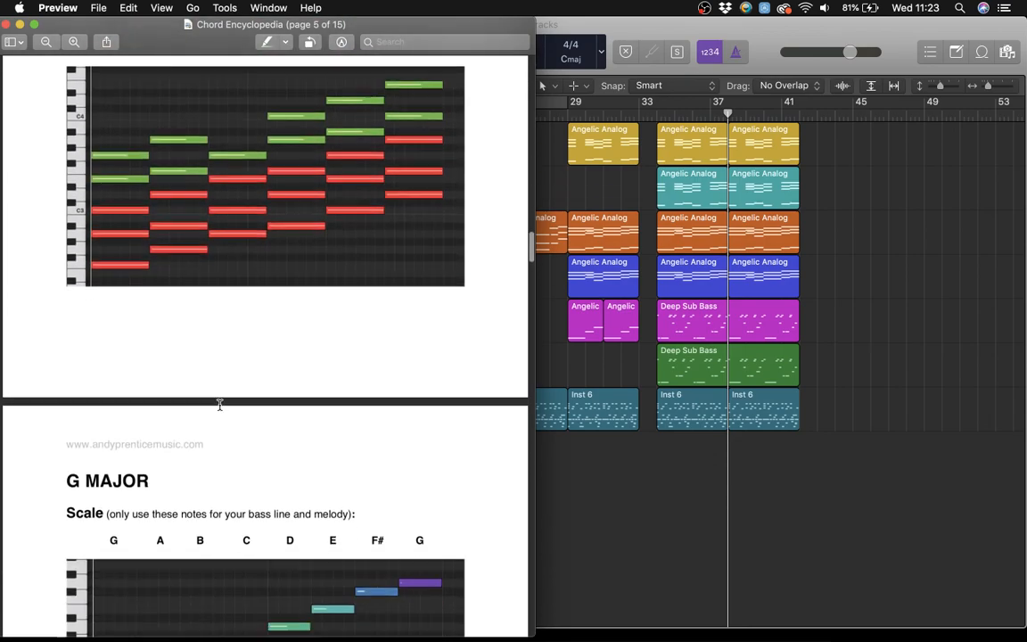
scroll(220, 404, "down", 12)
scroll(219, 404, "up", 2)
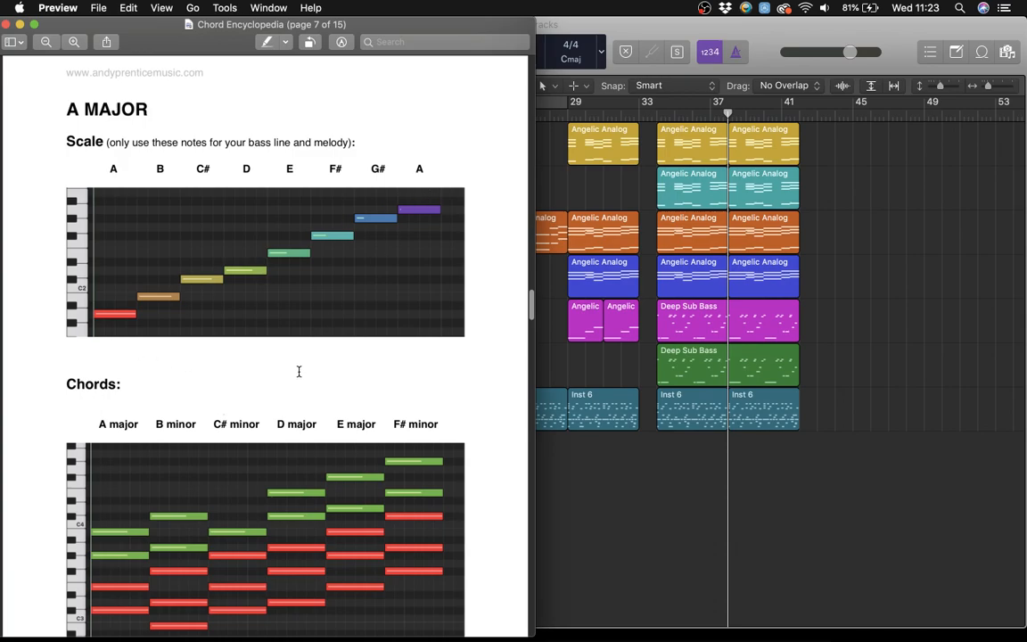
scroll(175, 225, "down", 3)
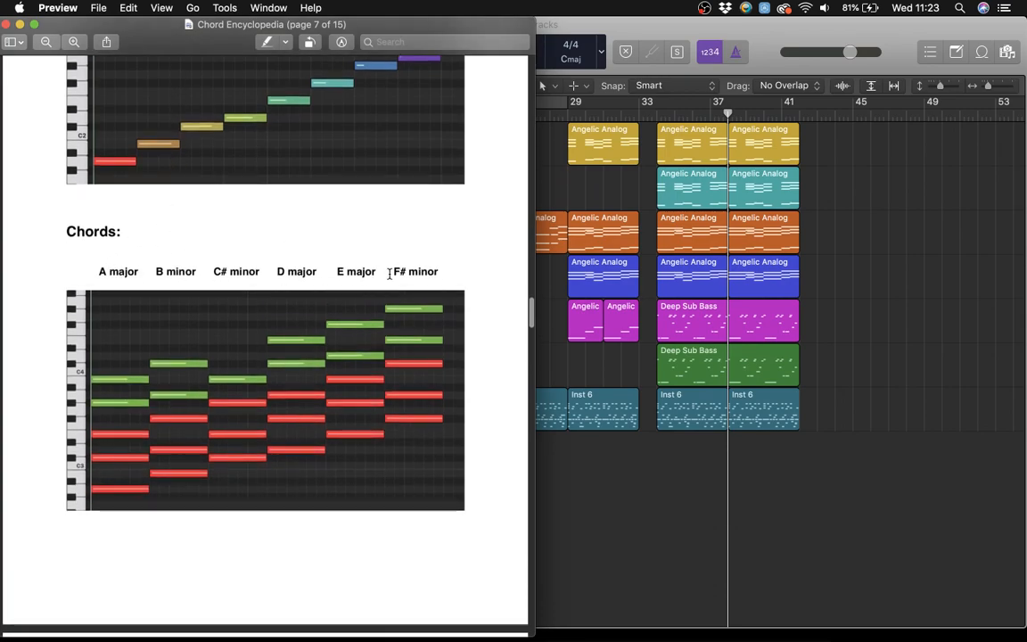
scroll(390, 274, "up", 4)
scroll(390, 274, "down", 3)
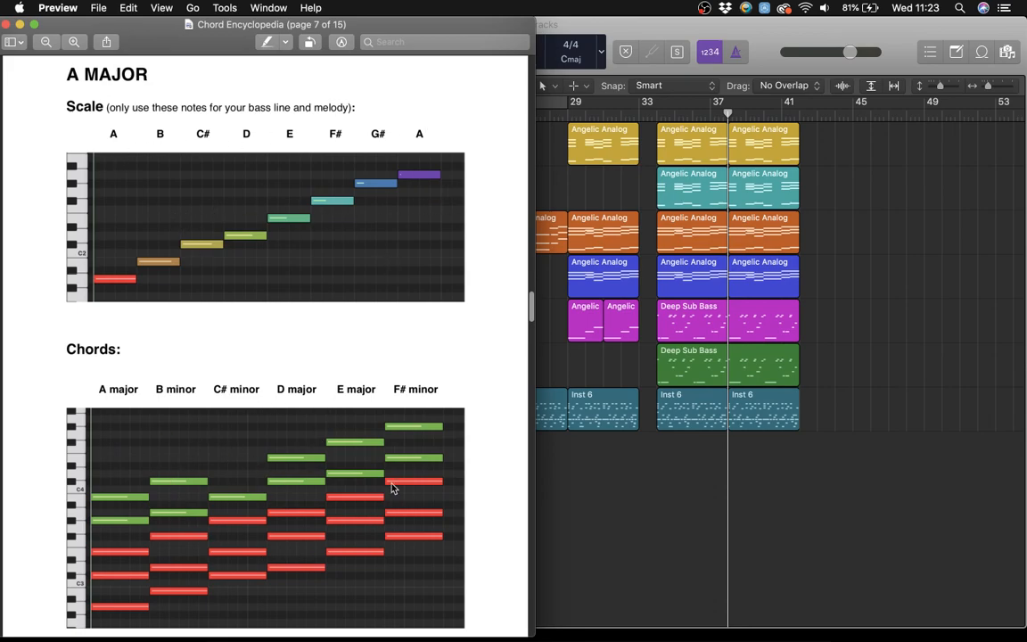
Step: Bring up the C minor page of the guide and make the document window slightly narrower
scroll(254, 538, "down", 15)
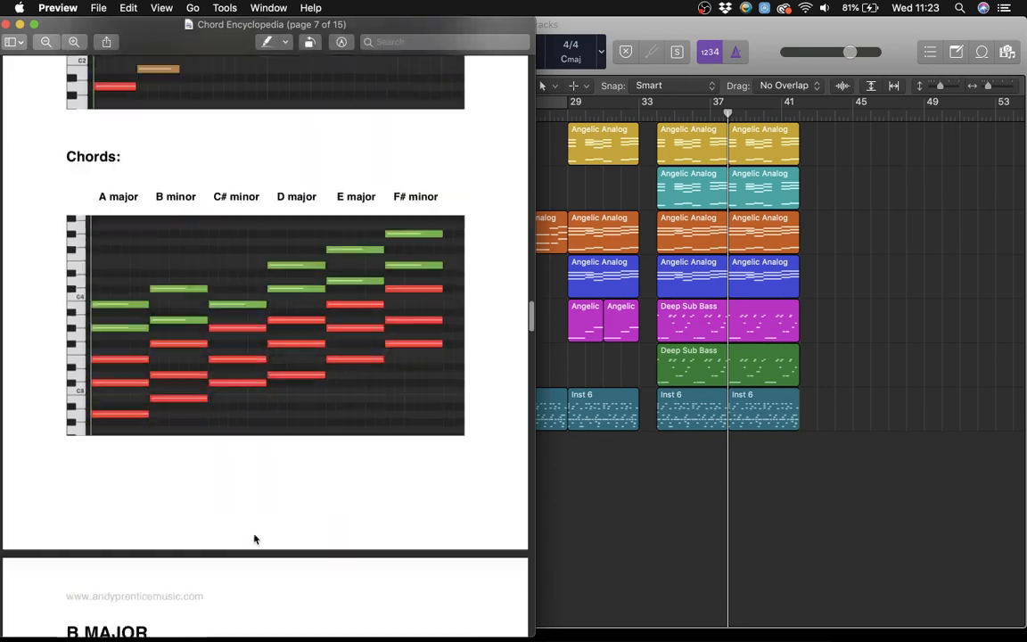
scroll(254, 539, "up", 10)
scroll(254, 538, "down", 10)
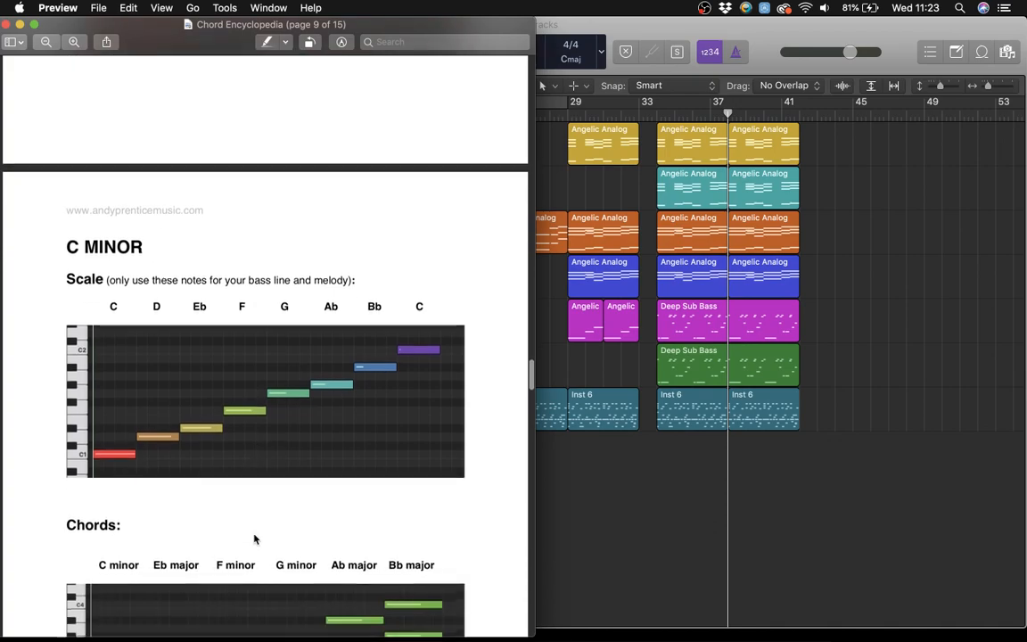
scroll(254, 538, "down", 1)
scroll(254, 538, "up", 1)
scroll(254, 538, "down", 1)
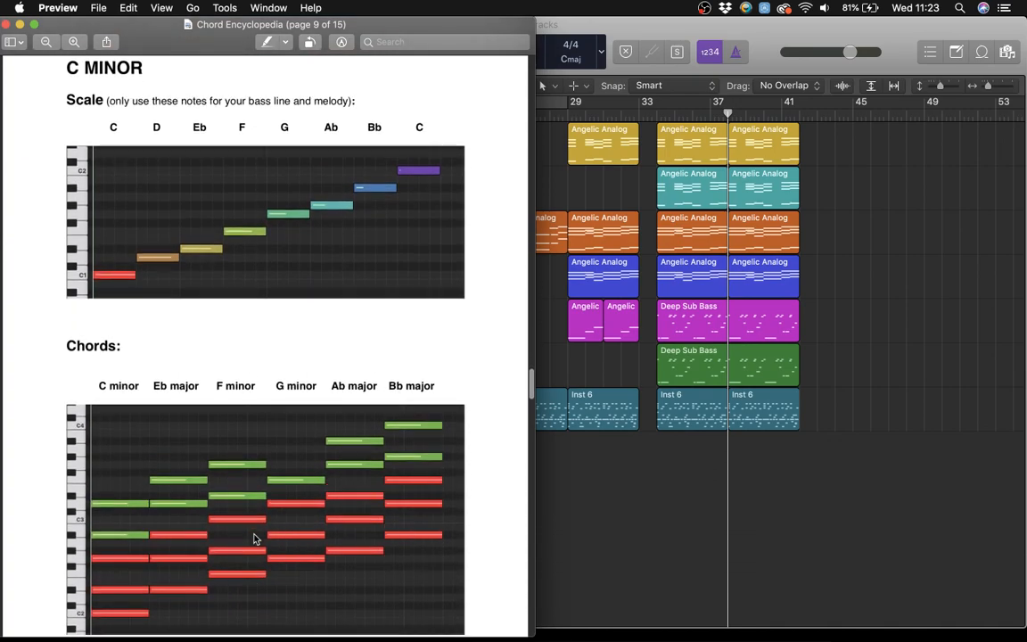
left_click_drag(533, 553, 507, 554)
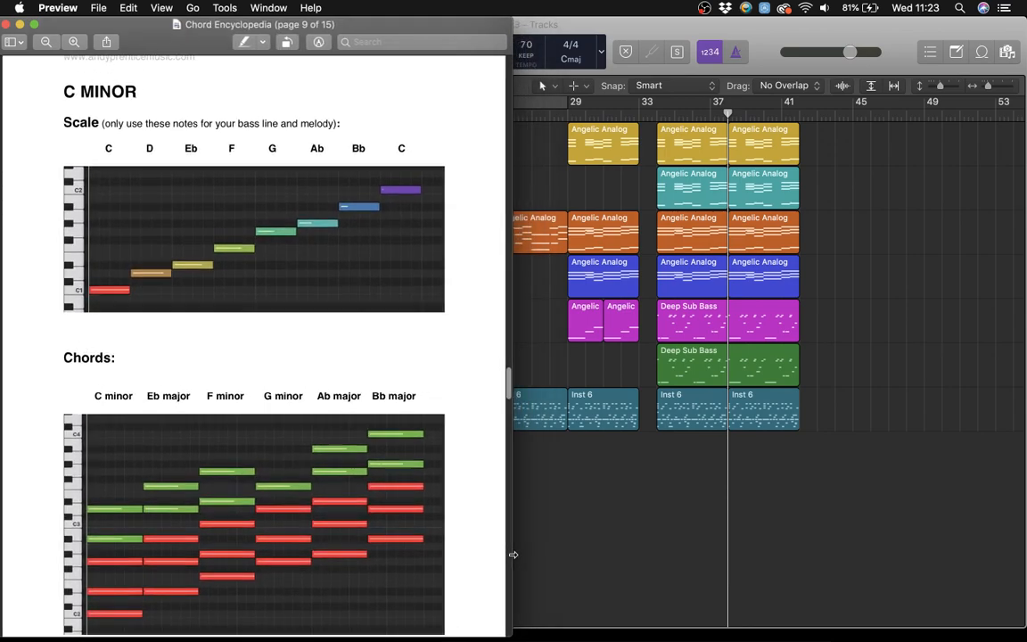
Step: Examine the scale and chord diagrams on the C minor page, briefly comparing them with the following minor-key pages
scroll(415, 520, "down", 1)
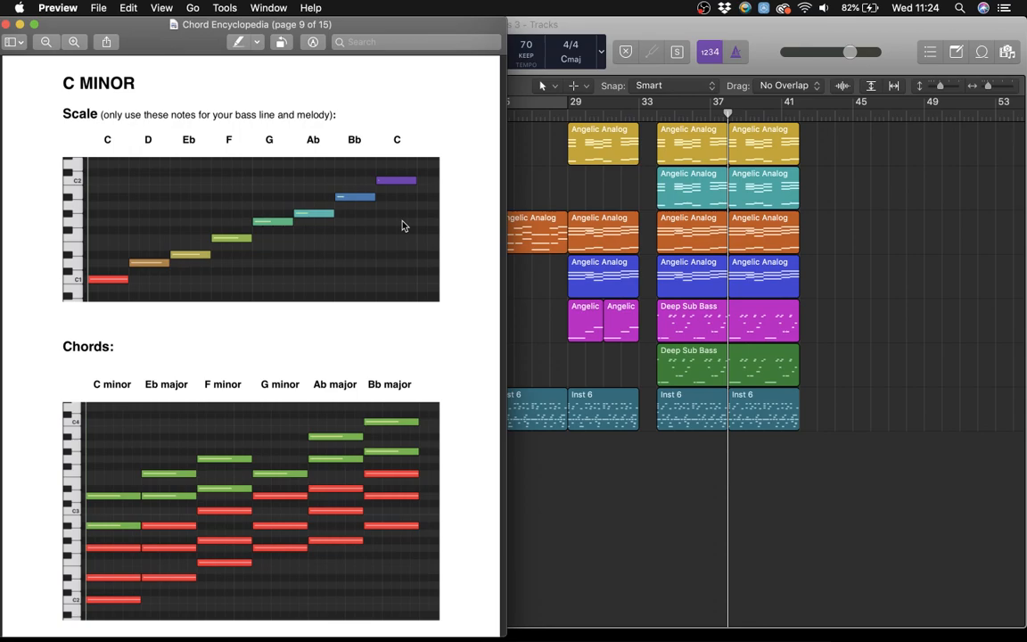
scroll(402, 225, "down", 1)
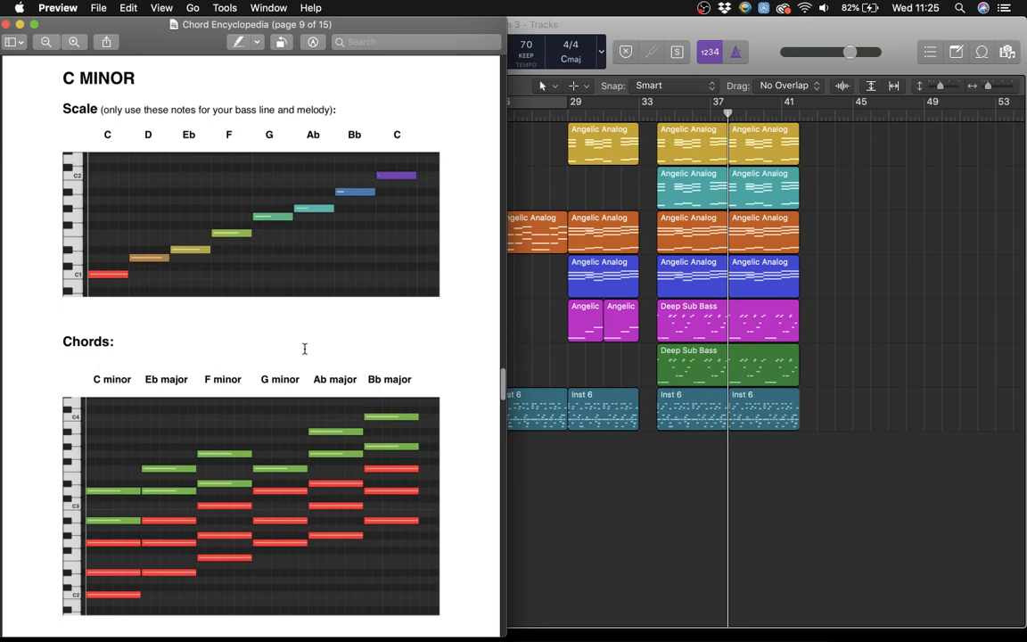
scroll(264, 326, "down", 2)
scroll(264, 326, "up", 2)
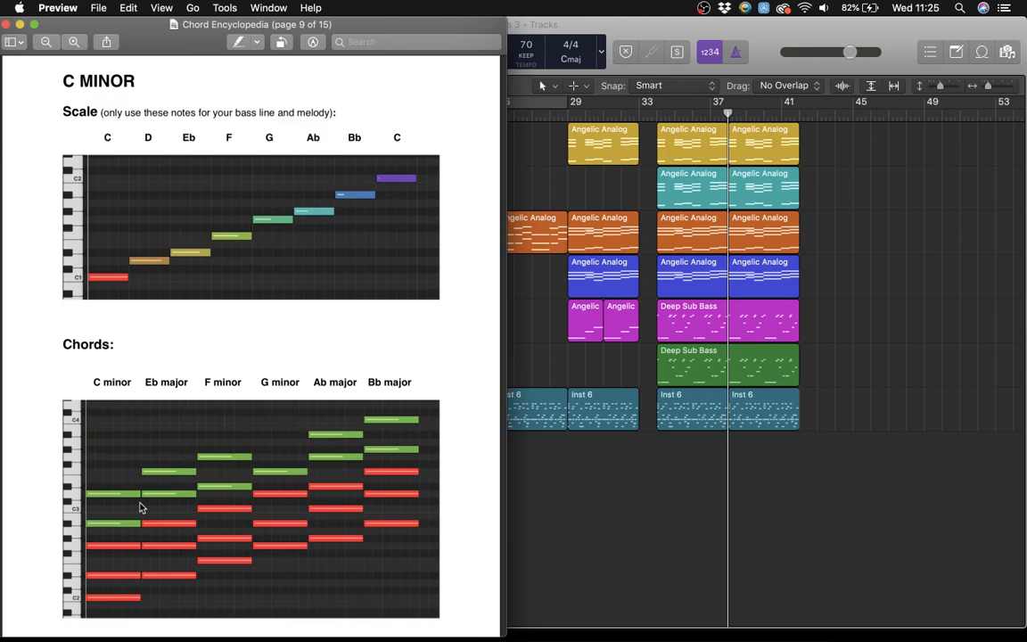
scroll(346, 539, "down", 20)
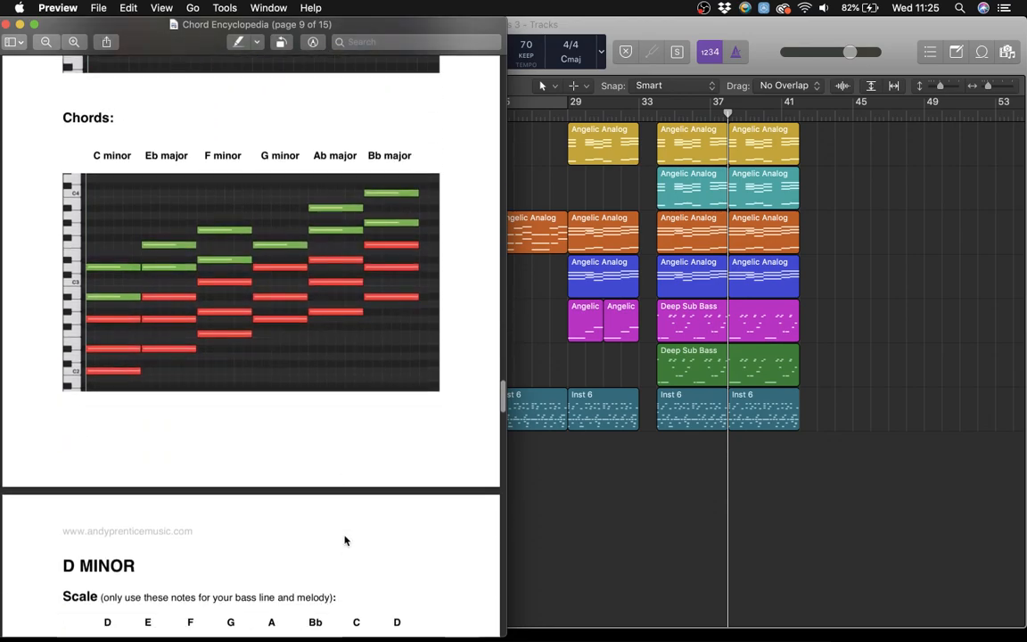
scroll(346, 539, "up", 15)
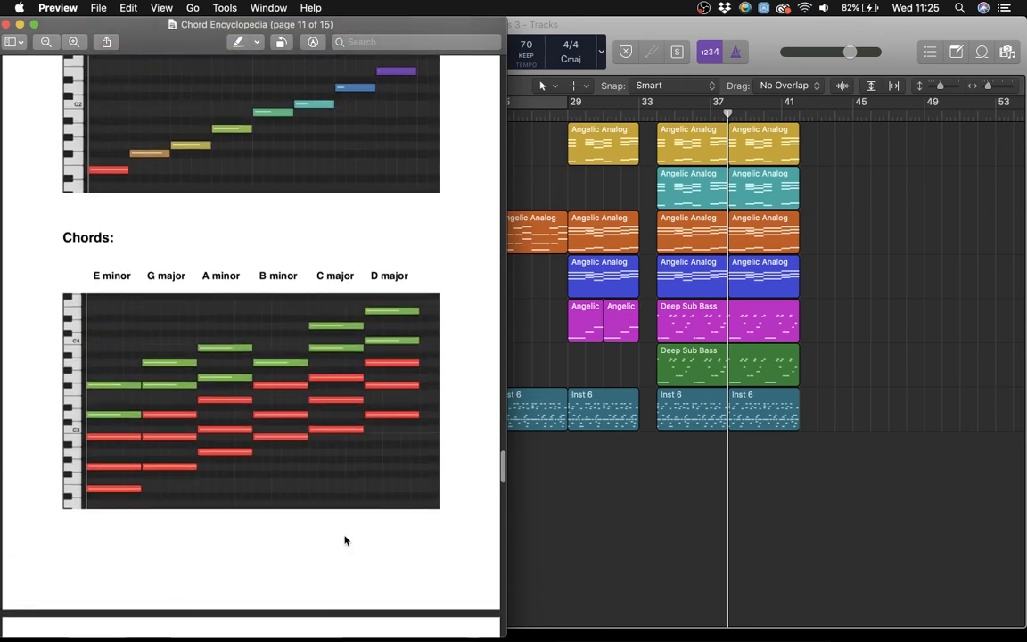
scroll(346, 539, "up", 4)
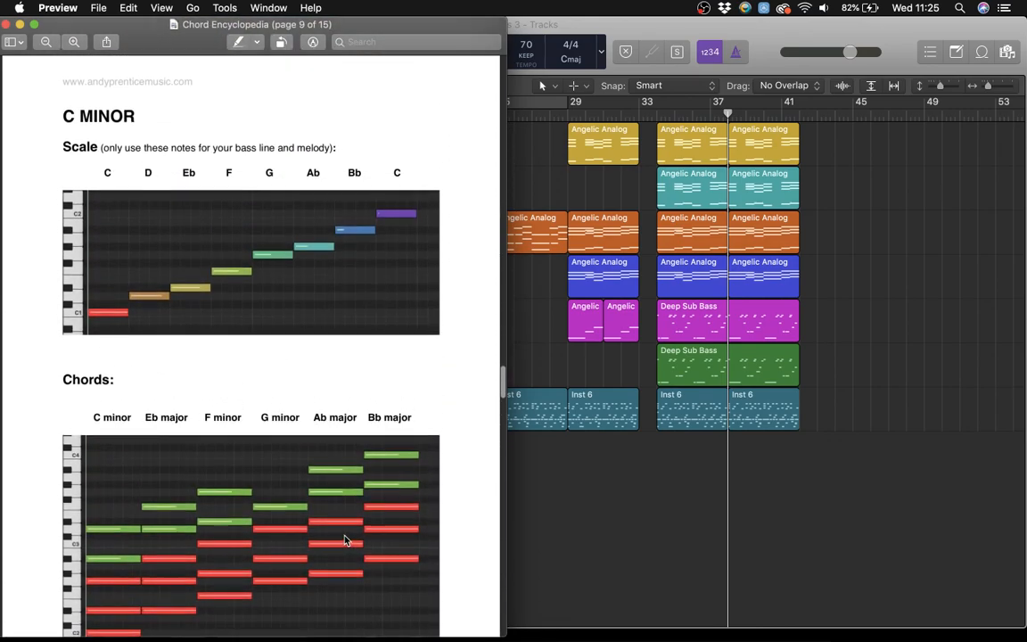
scroll(346, 540, "down", 1)
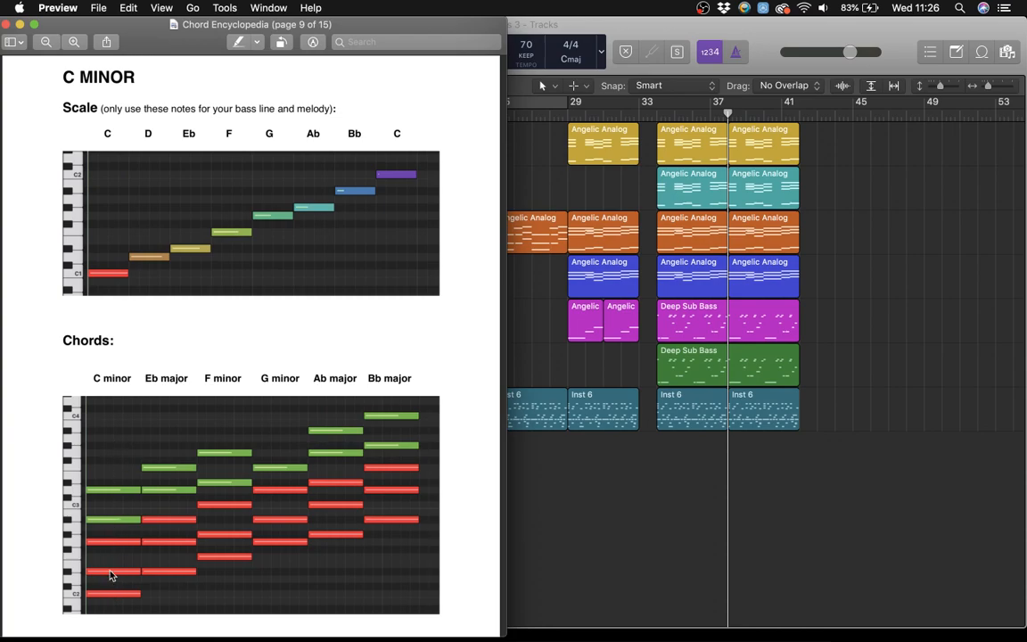
scroll(110, 563, "up", 1)
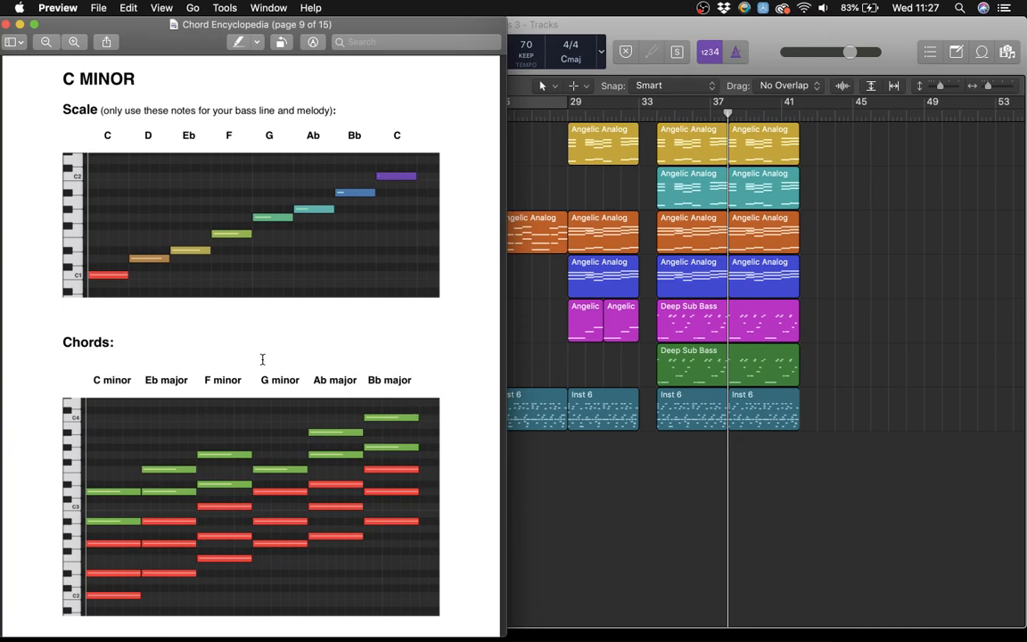
scroll(372, 372, "down", 2)
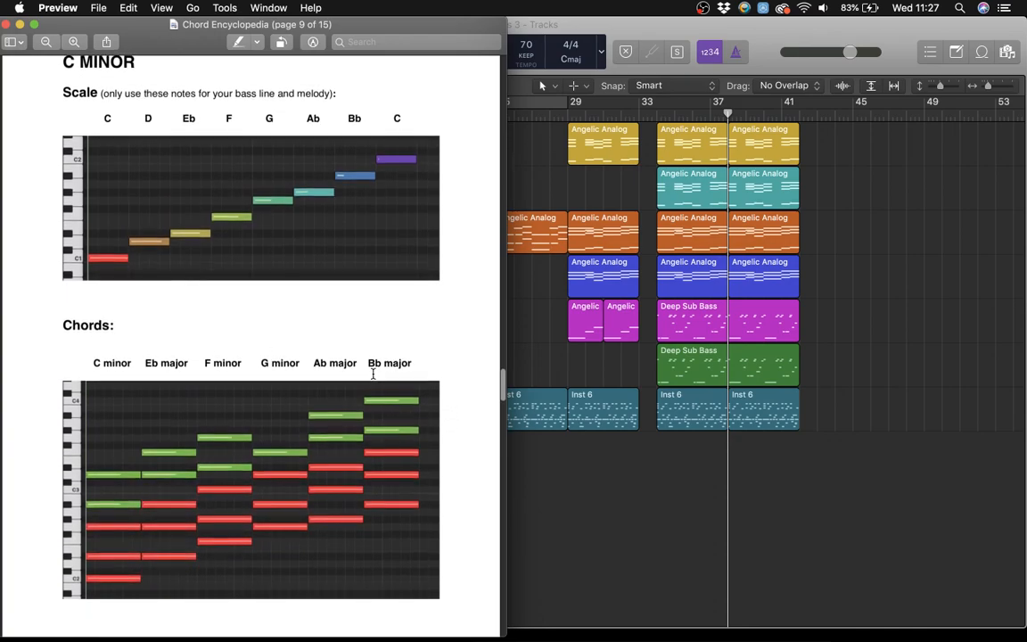
scroll(409, 354, "up", 2)
scroll(409, 354, "down", 1)
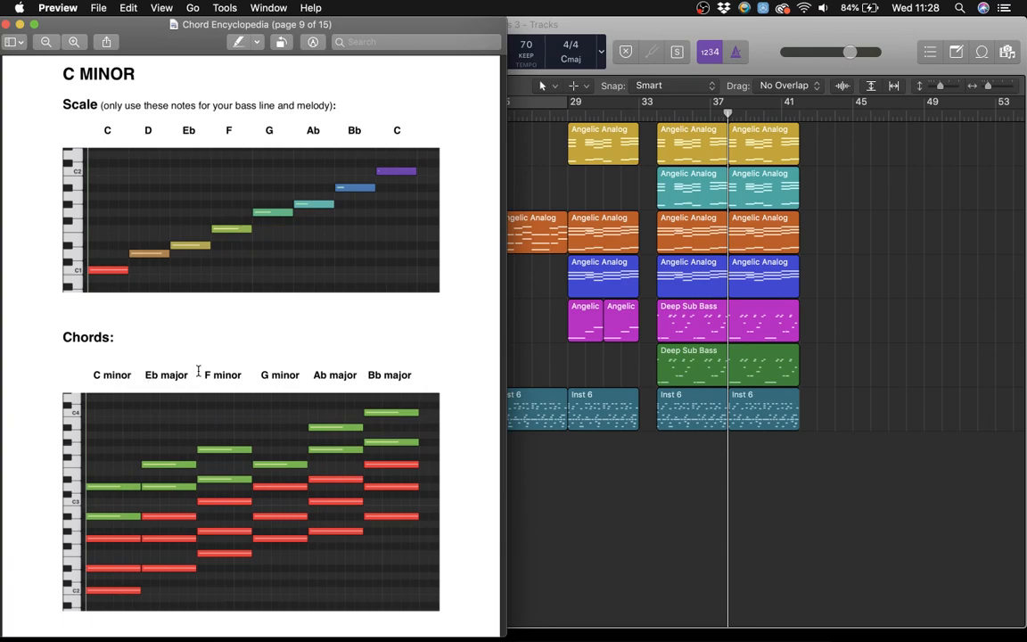
Step: Switch back to Logic Pro and create an empty MIDI region at bar 1 on the Astral Oracle track with the Pencil tool
left_click(532, 456)
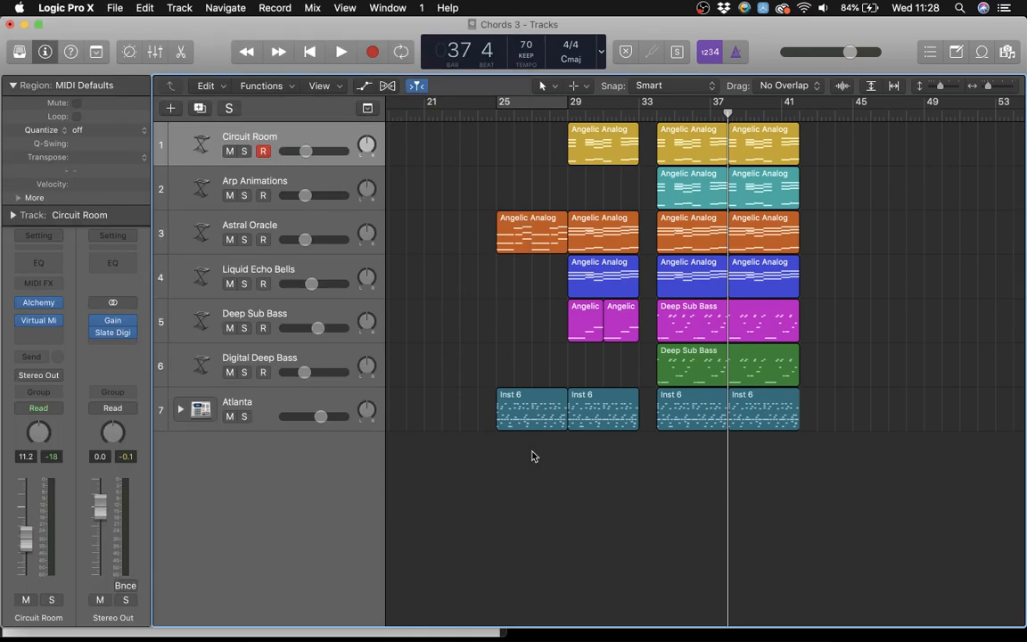
scroll(532, 456, "left", 15)
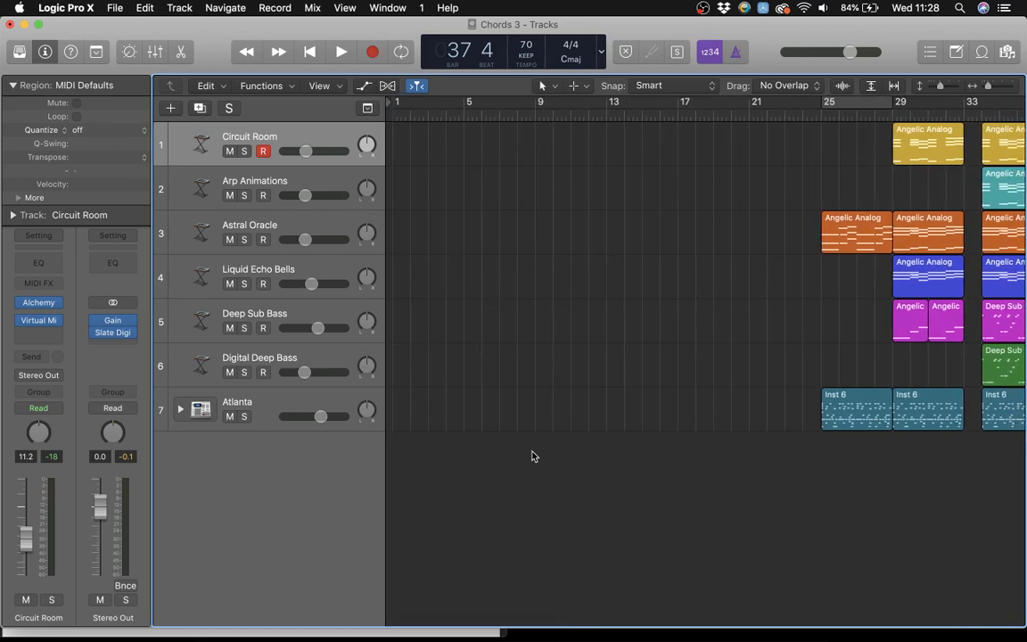
key("t")
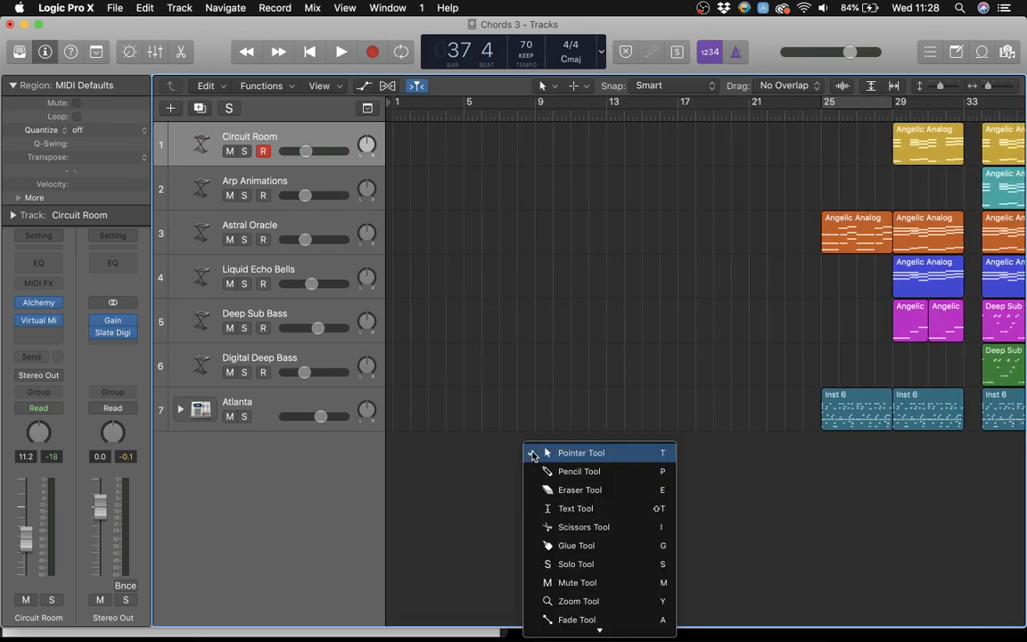
left_click(557, 472)
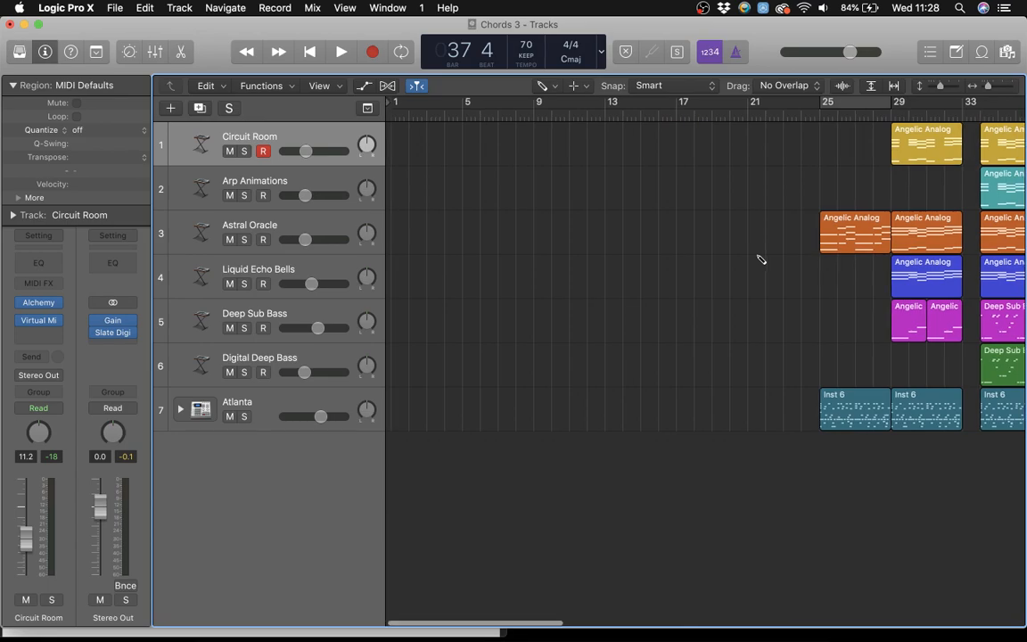
scroll(760, 259, "right", 6)
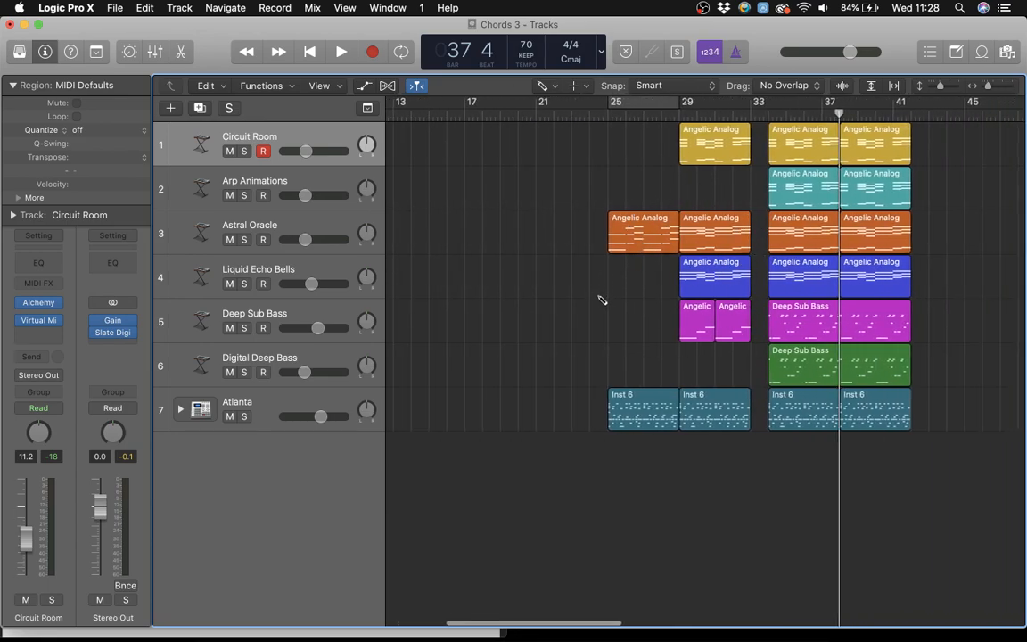
scroll(602, 300, "left", 6)
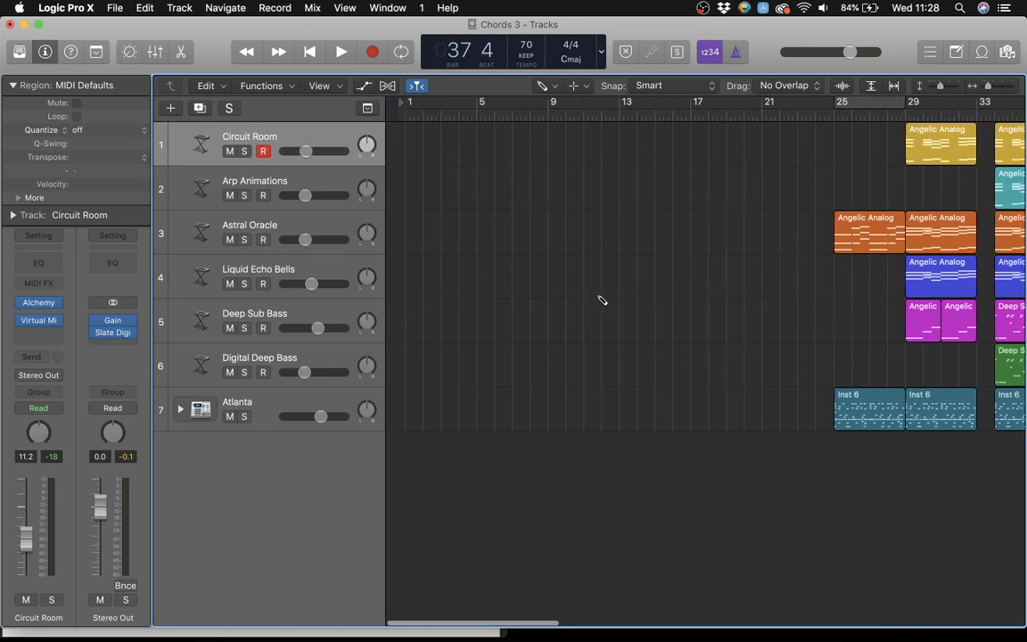
left_click(406, 242)
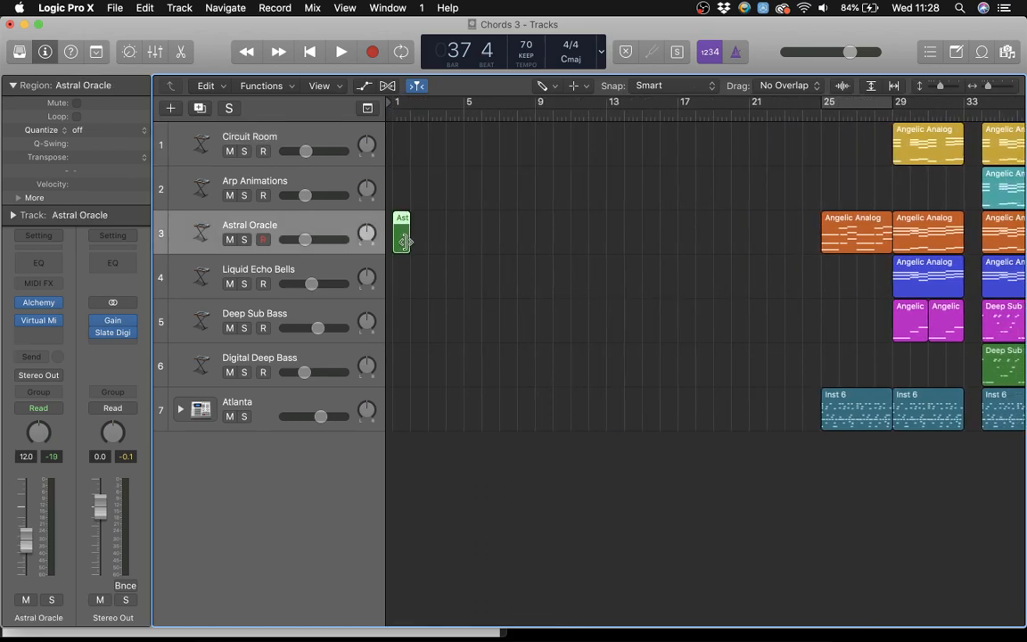
Step: Extend the Astral Oracle region to four bars and open it in the Piano Roll beside the guide's C minor page, with the inspector hidden
left_click_drag(408, 244, 462, 244)
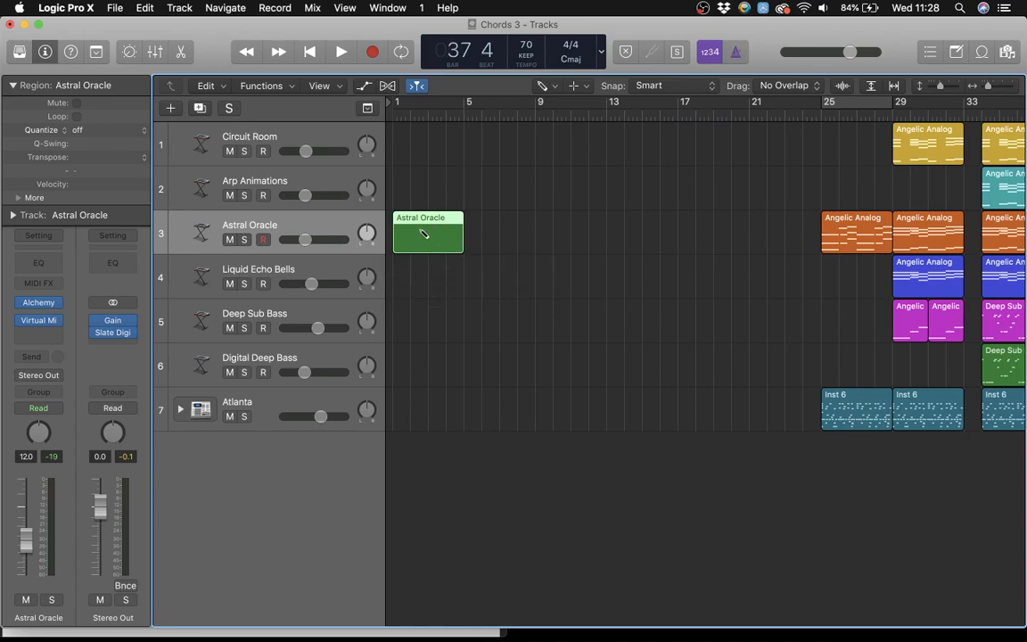
double_click(422, 239)
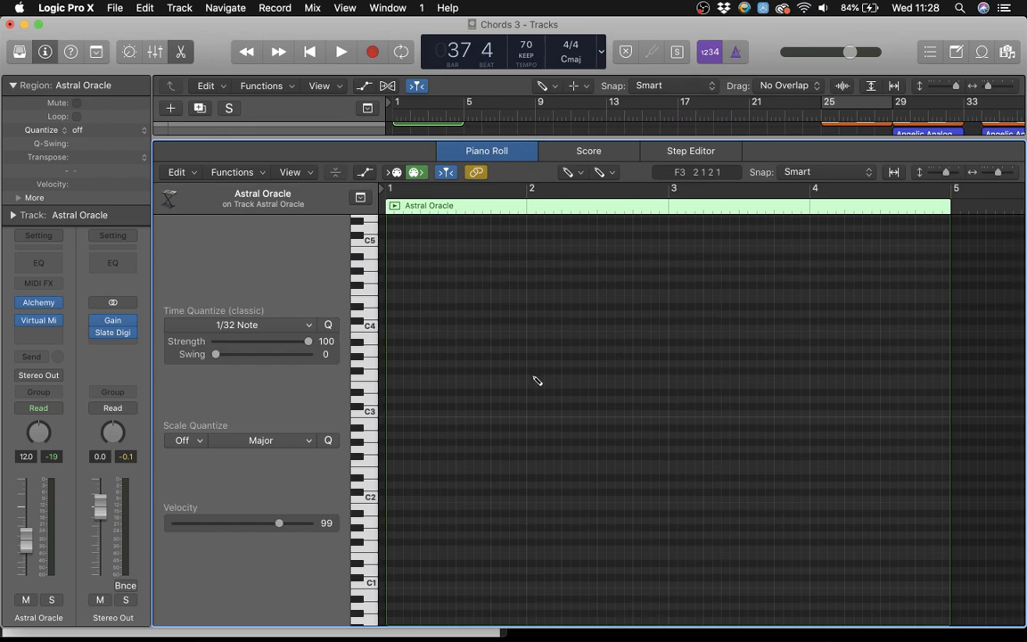
key("i")
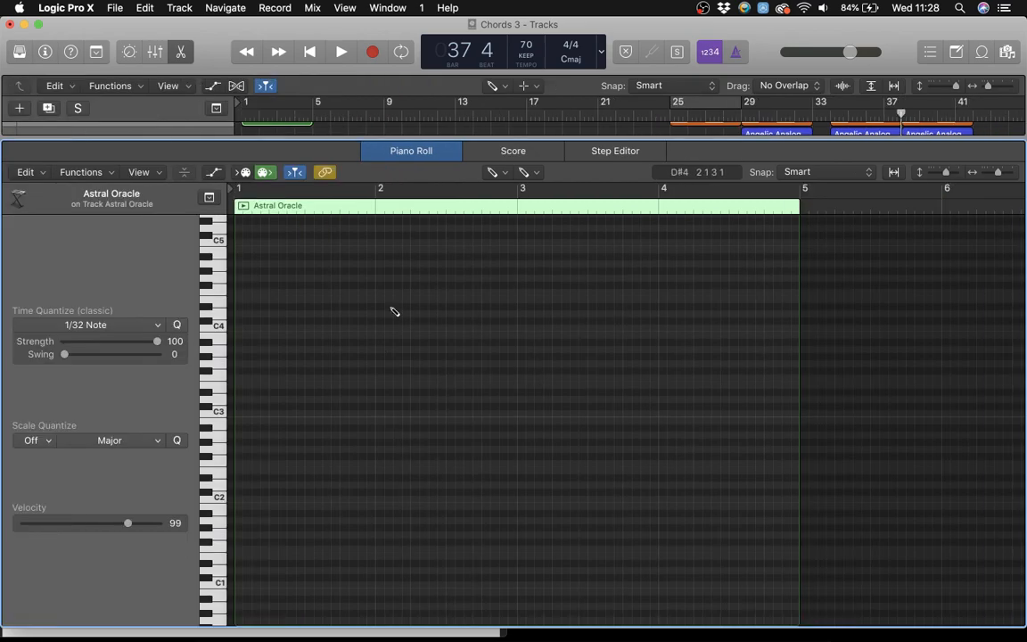
left_click_drag(2, 395, 443, 441)
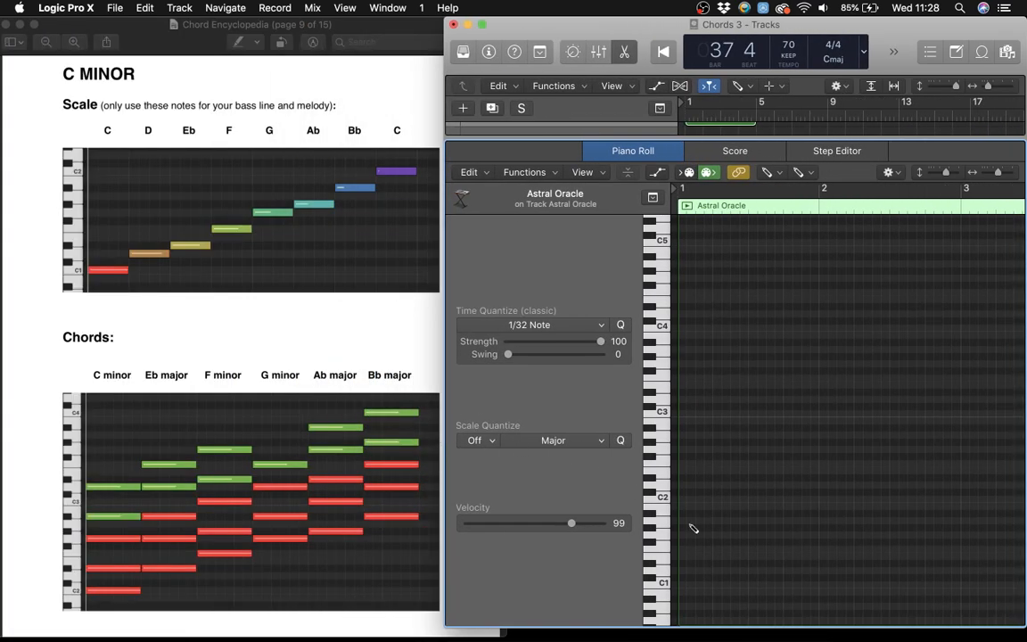
Step: Draw a C2 note at the start of the region and lengthen it to fill bar 1
left_click(662, 502)
left_click(661, 415)
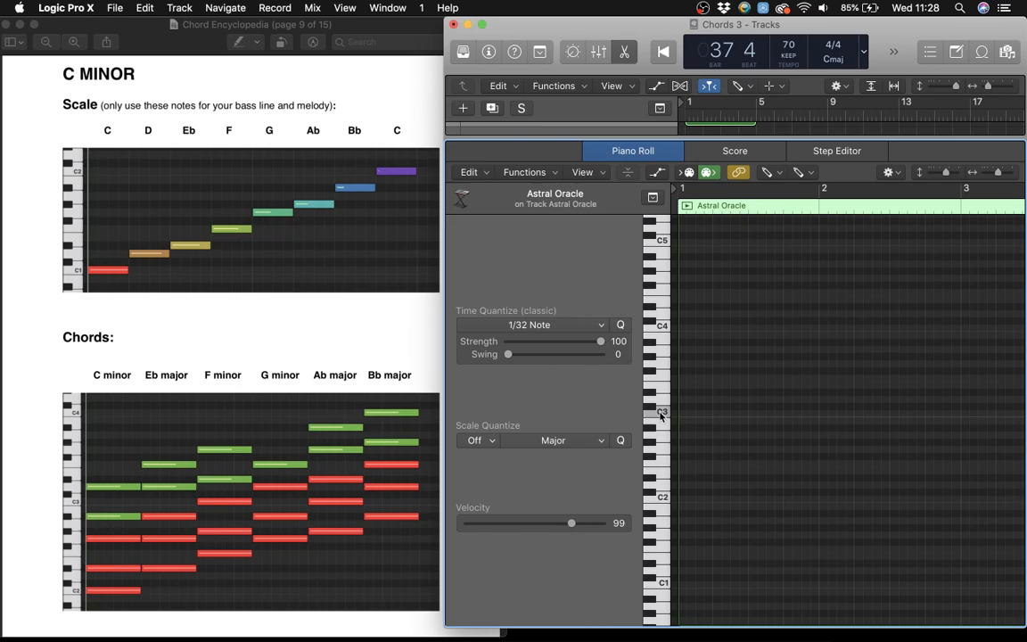
left_click(688, 494)
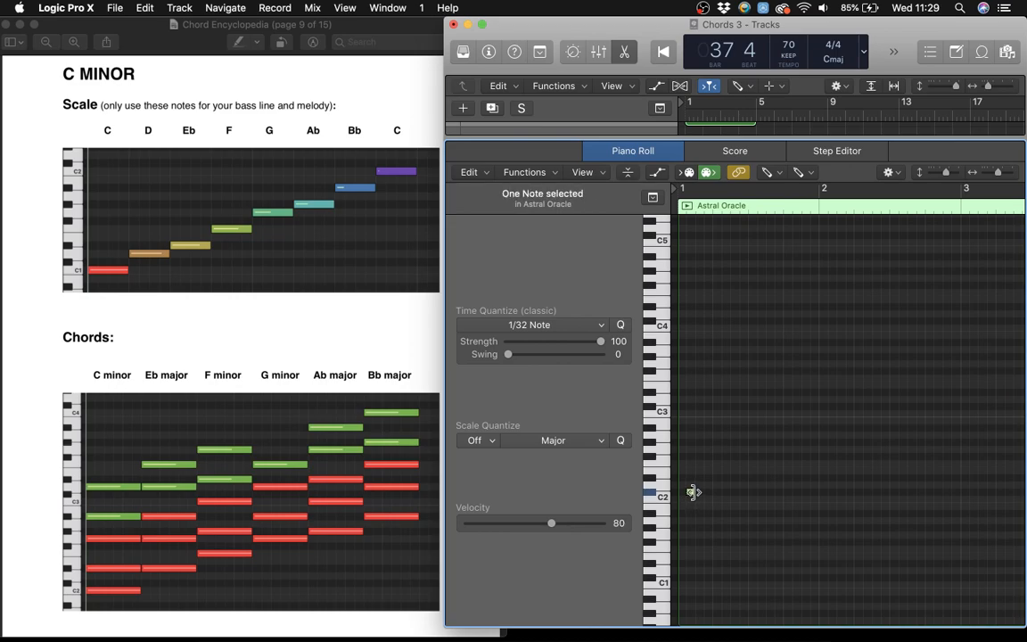
left_click_drag(688, 494, 682, 501)
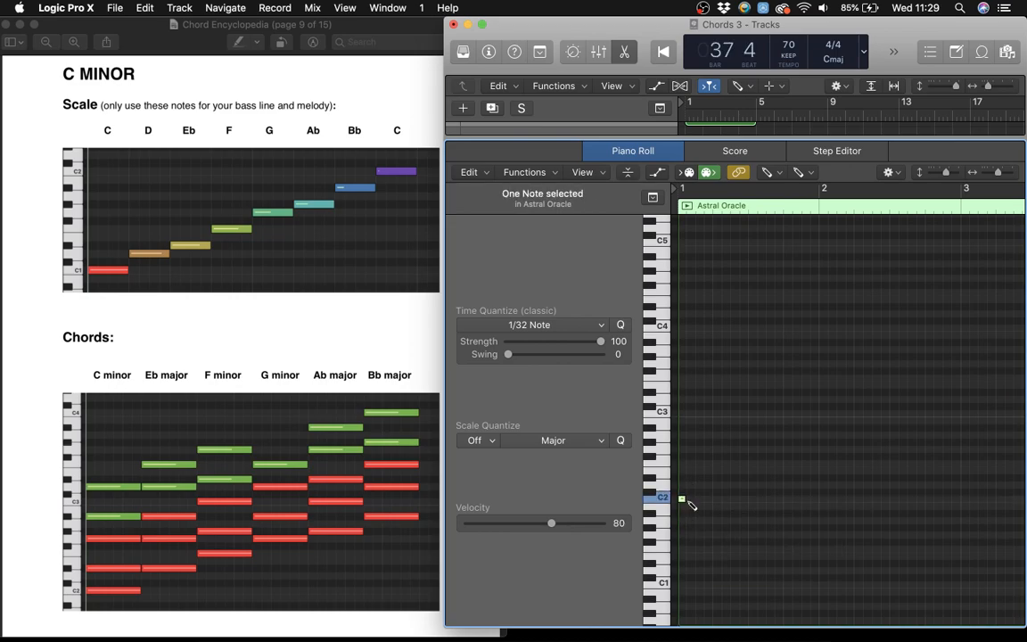
mouse_move(683, 501)
left_click_drag(682, 498, 815, 512)
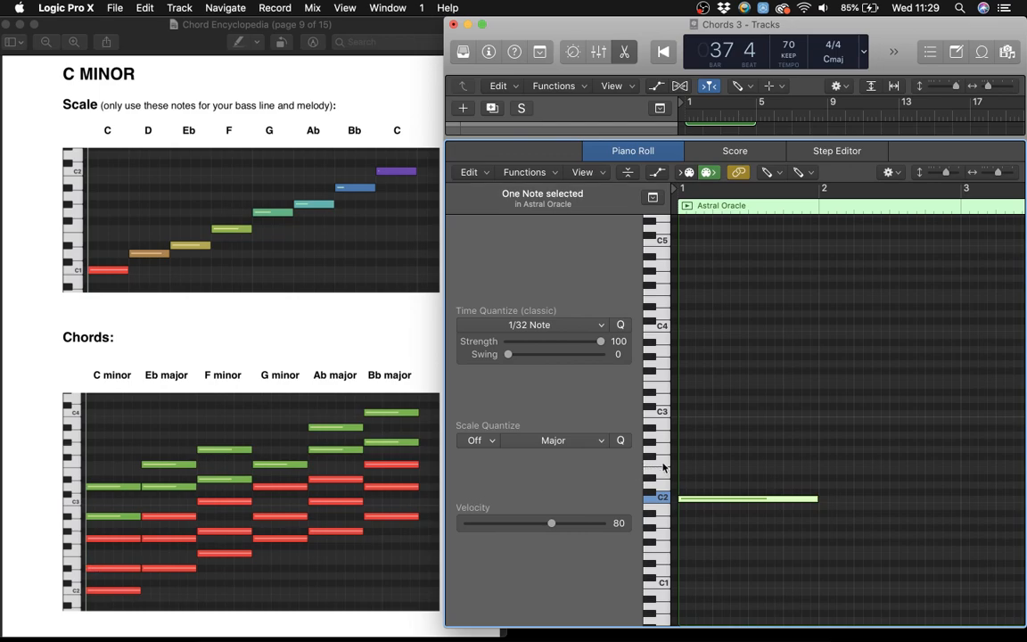
Step: Complete the C minor chord in bar 1 with one-bar D#2 and G2 notes aligned to the bar's start
left_click(687, 478)
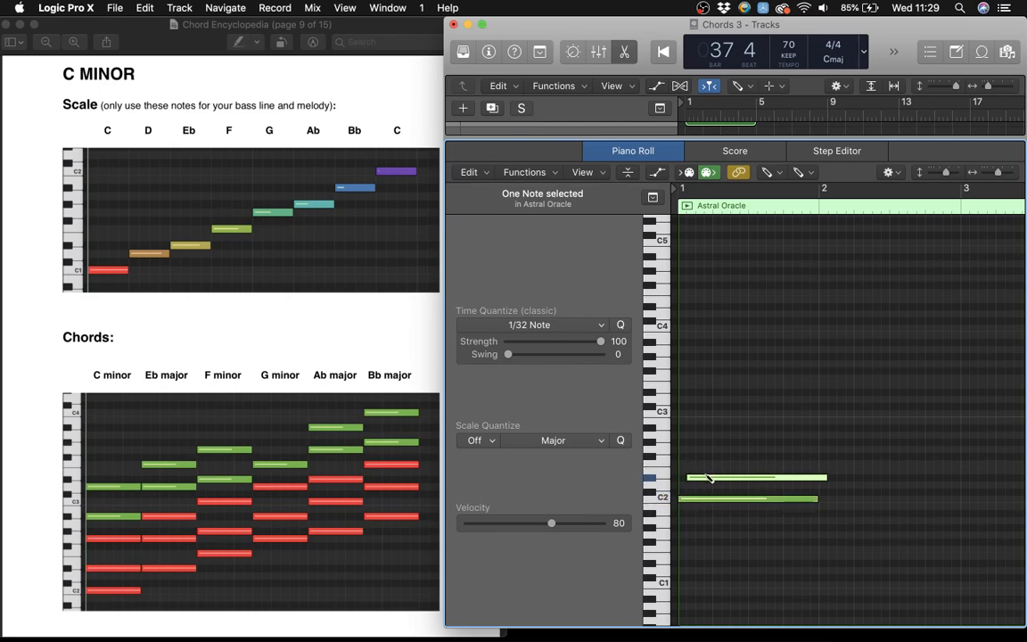
left_click_drag(705, 479, 698, 480)
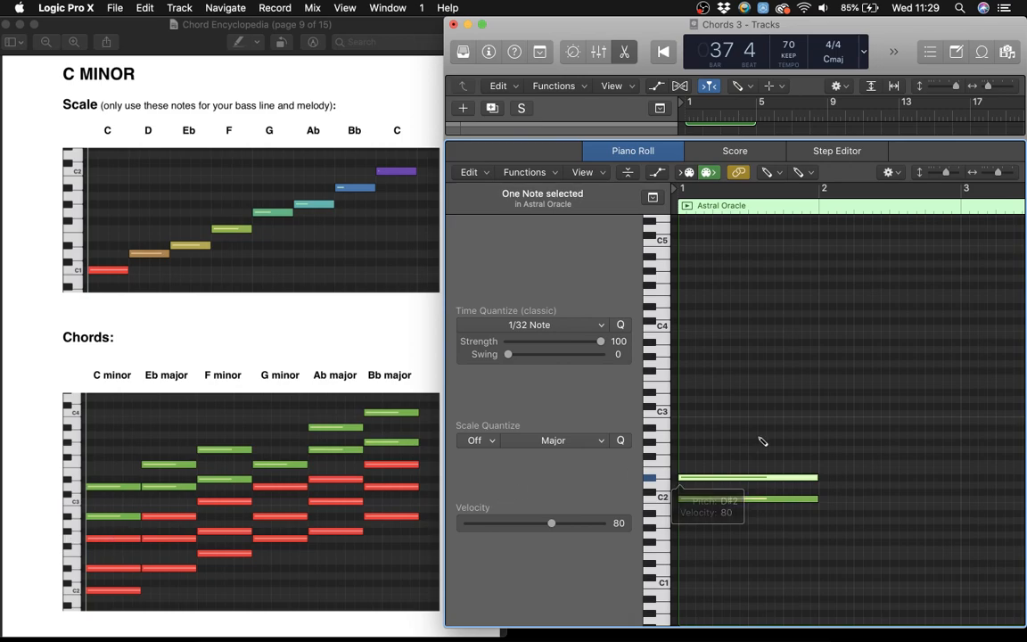
left_click(683, 448)
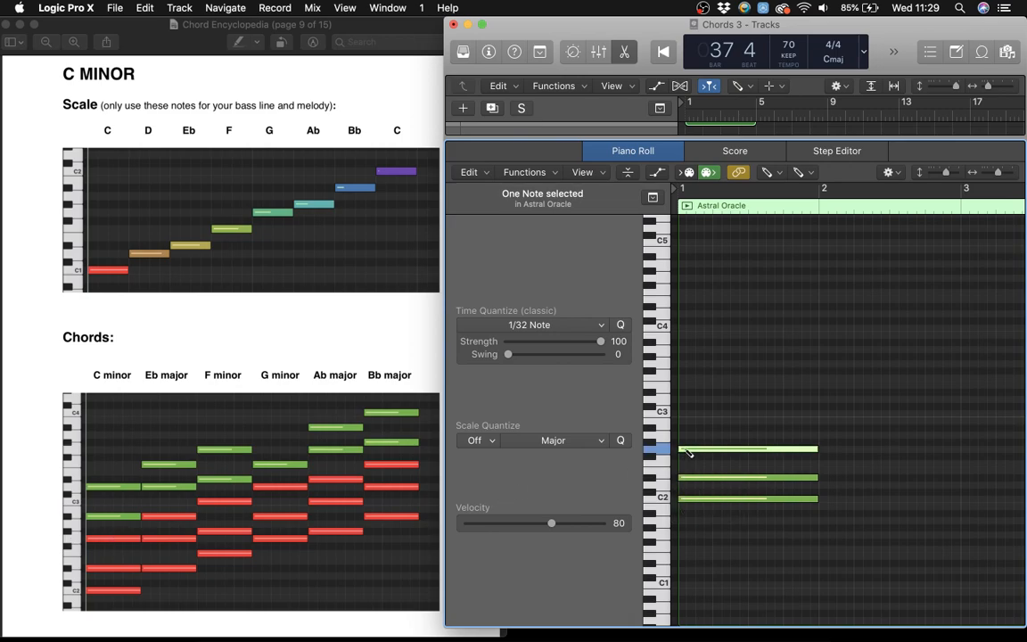
Step: Draw the Eb major chord at the start of bar 2 with one-bar D#2, G2 and A#2 notes
scroll(803, 482, "right", 3)
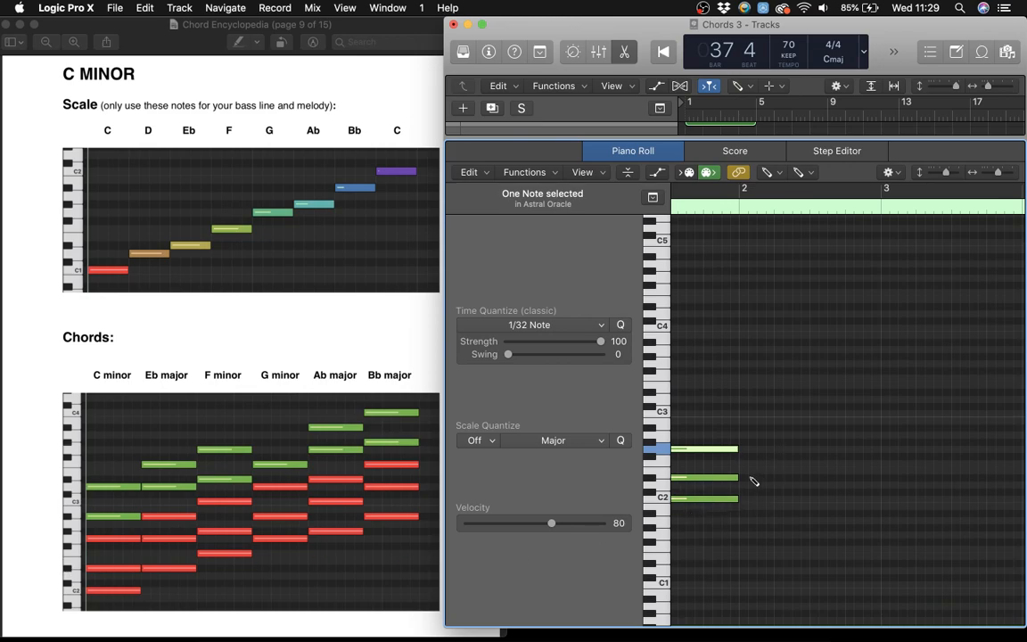
left_click_drag(740, 477, 879, 478)
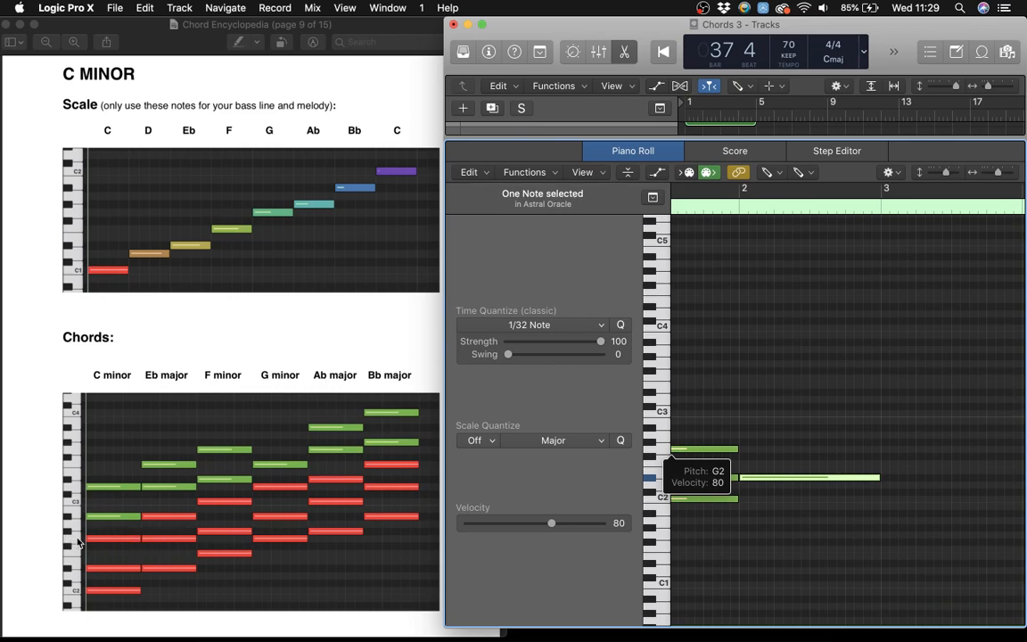
left_click(747, 449)
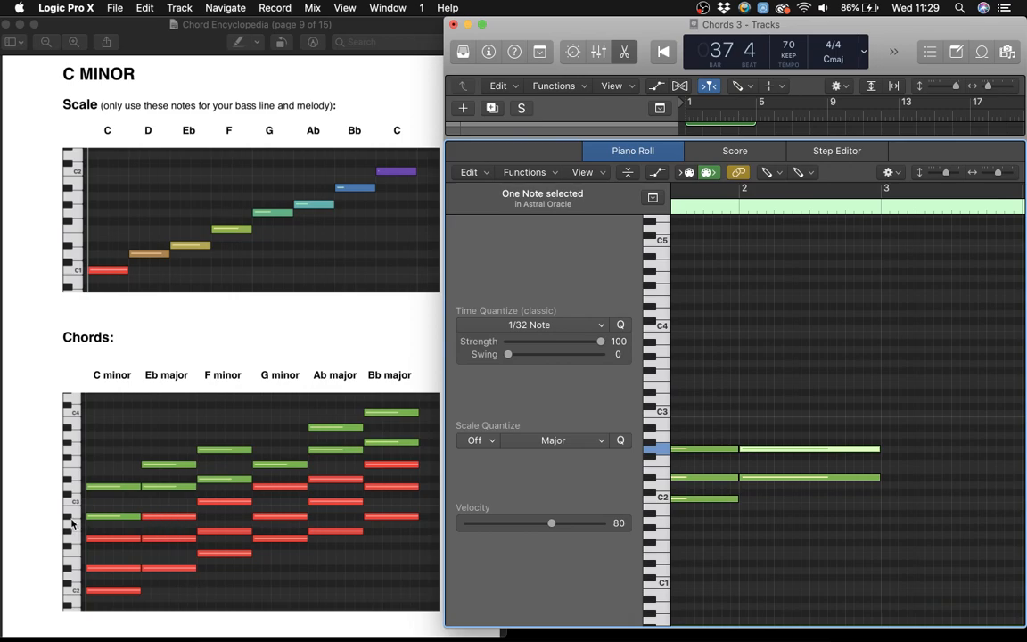
left_click_drag(745, 448, 741, 427)
Step: Shorten all three notes of the Eb major chord to half a bar with the Pointer tool
key("t")
key("t")
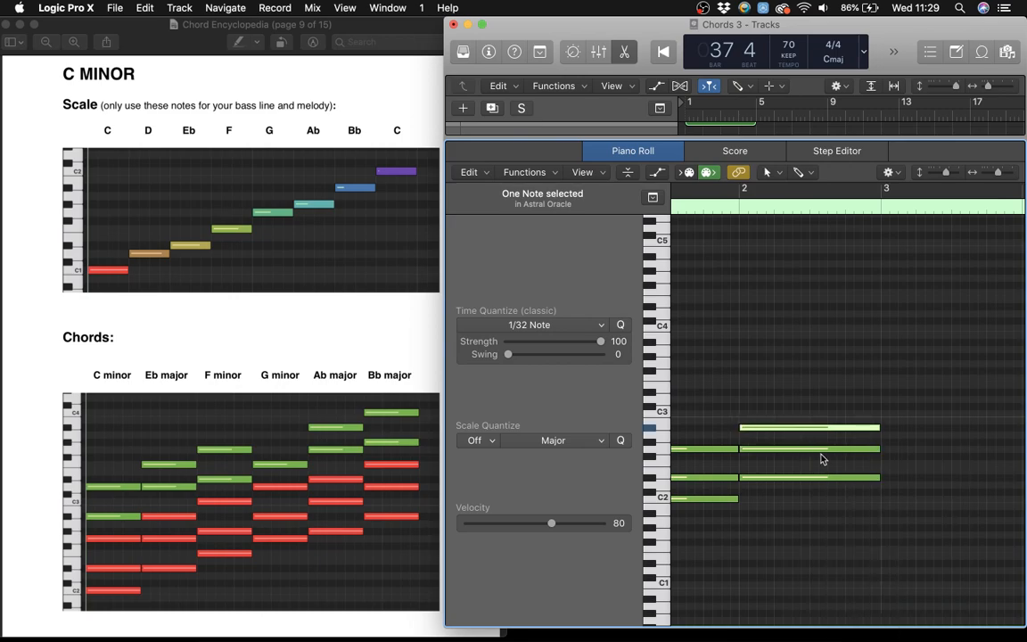
left_click_drag(895, 516, 805, 428)
scroll(806, 431, "left", 3)
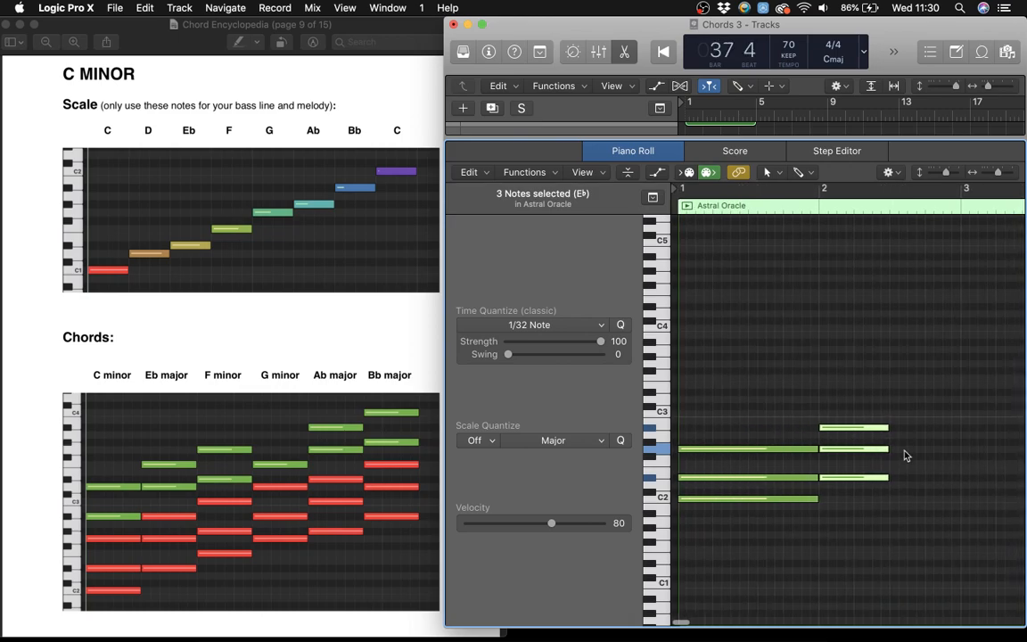
Step: Draw the F minor chord with the Pencil tool as half-bar F2, G#2 and C3 notes in the second half of bar 2
left_click(888, 514)
key("t")
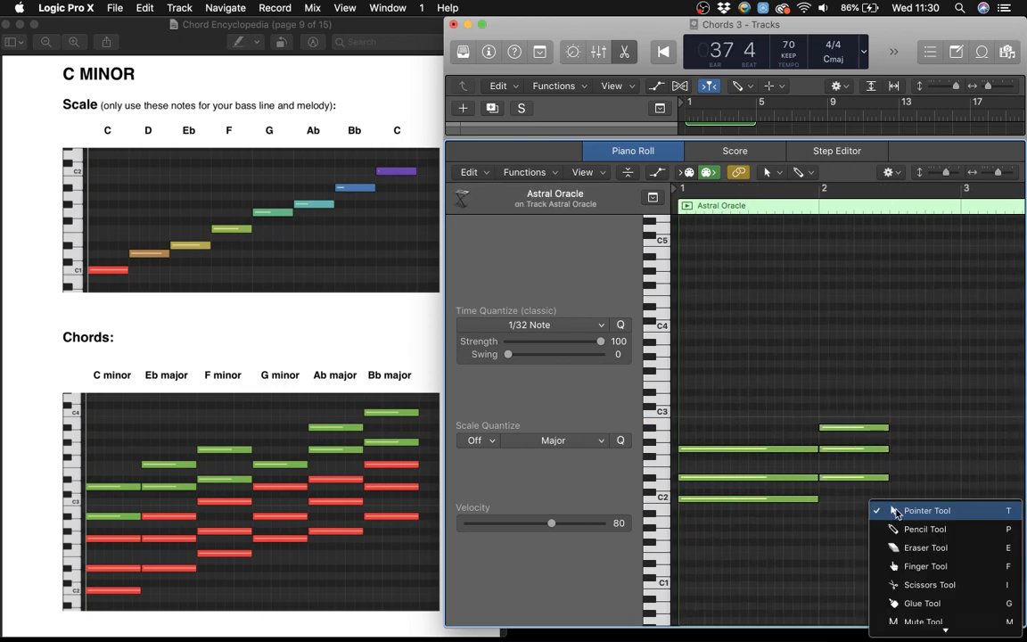
left_click(900, 528)
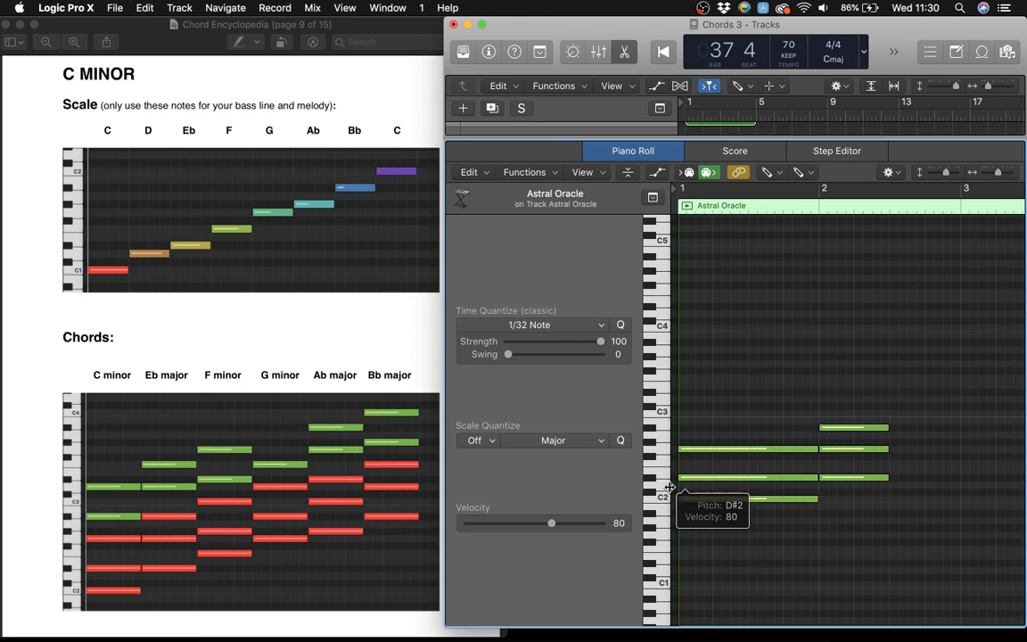
left_click(891, 462)
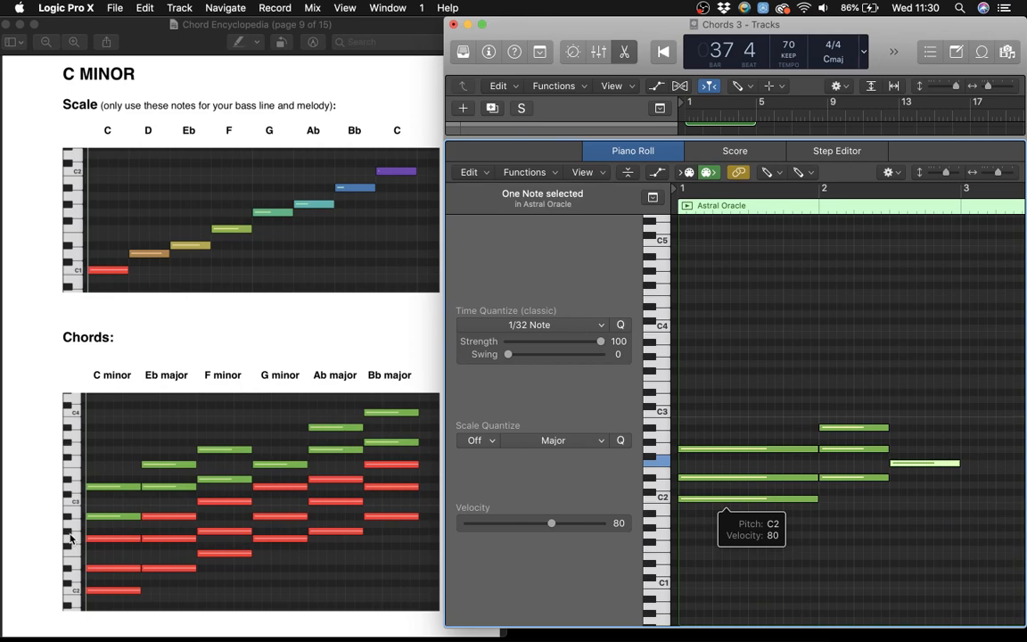
left_click(896, 443)
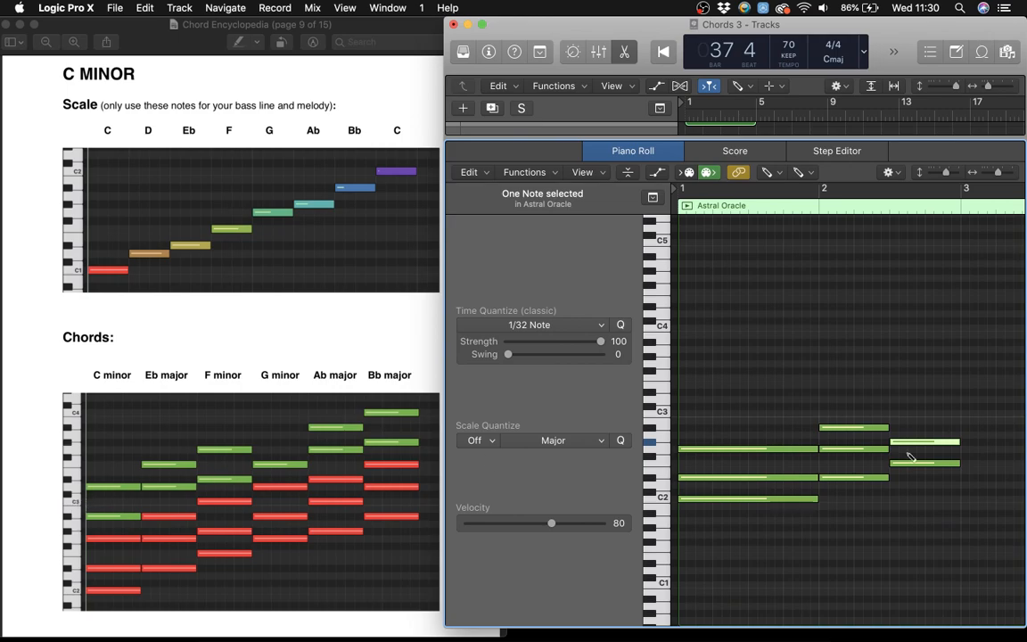
left_click(895, 413)
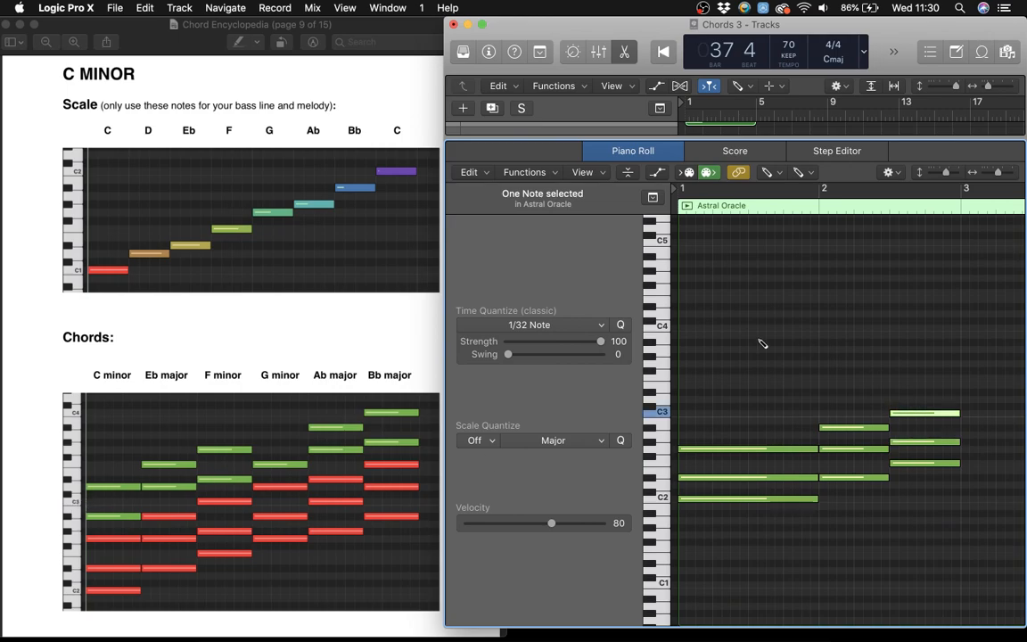
Step: Play back the three chords to the end of bar 2 and switch to the Pointer tool
key("space")
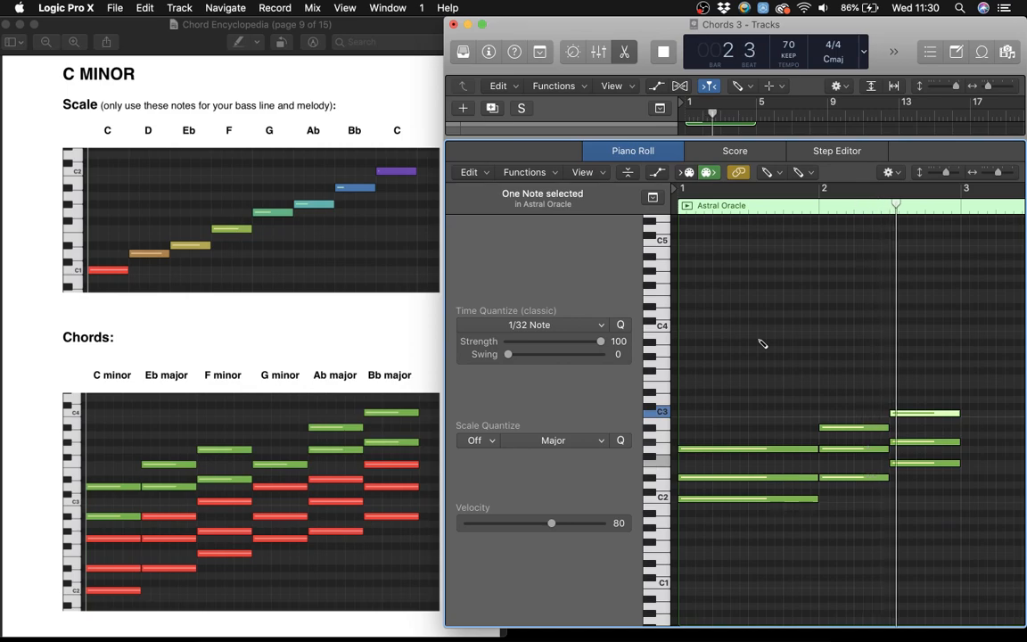
key("space")
key("Escape")
key("Escape")
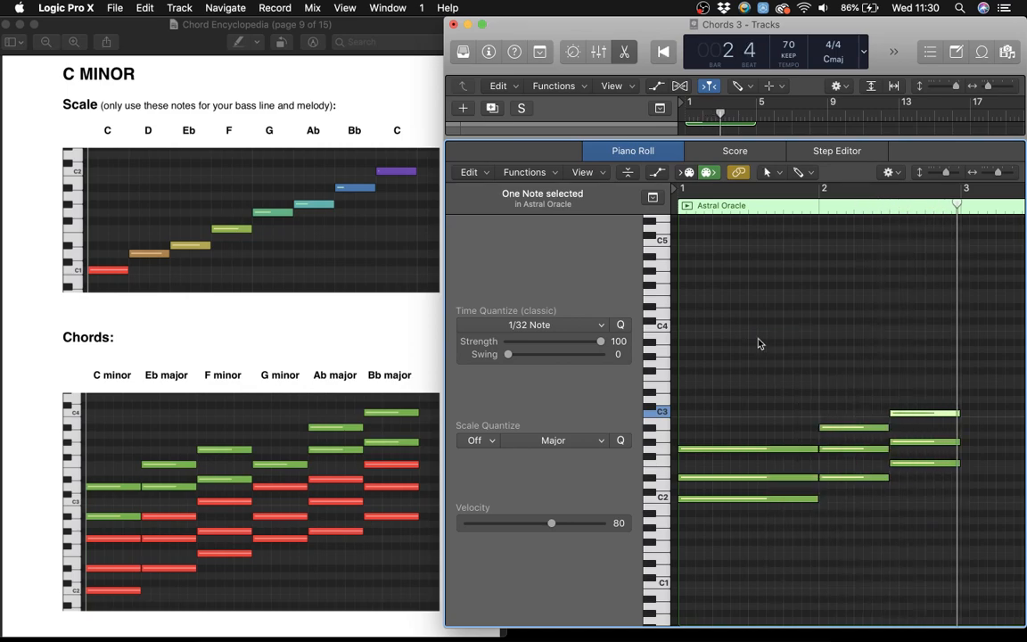
Step: Enlarge the Logic window to the full screen width and show the inspector again
left_click_drag(841, 27, 492, 9)
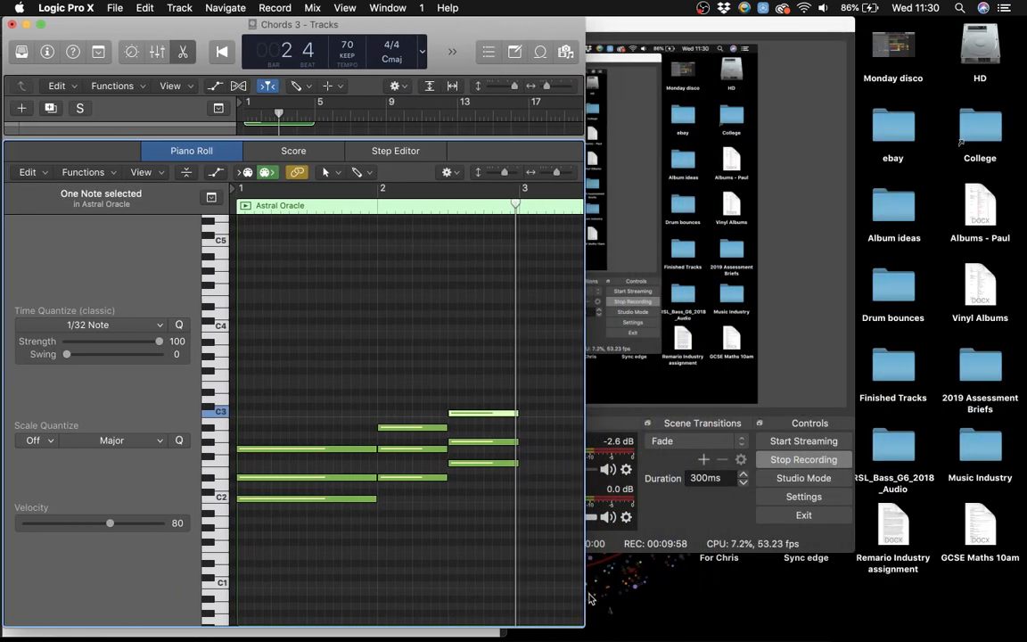
left_click_drag(584, 626, 1023, 635)
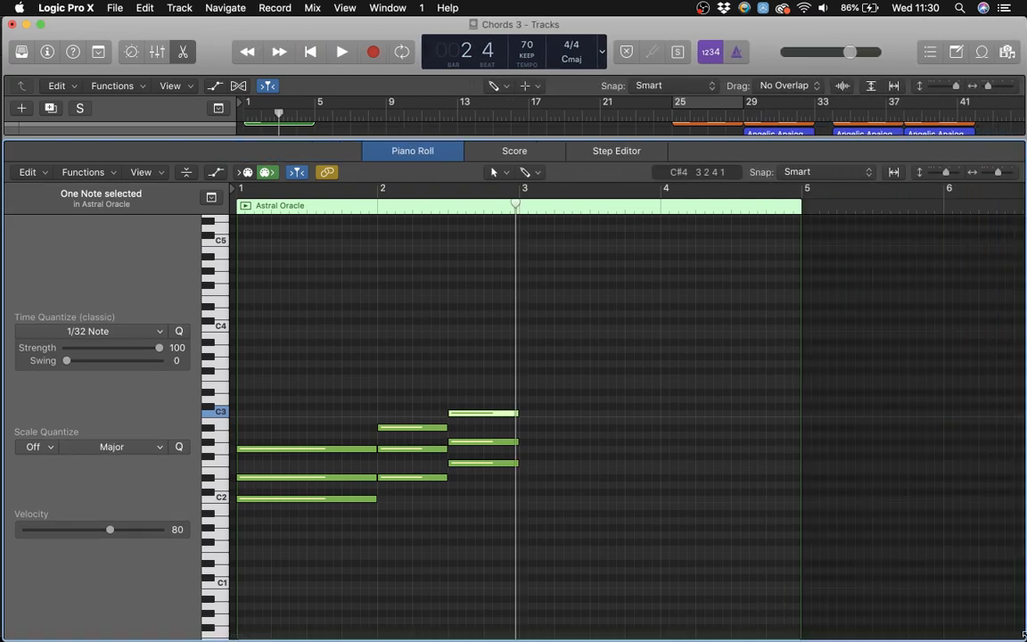
key("i")
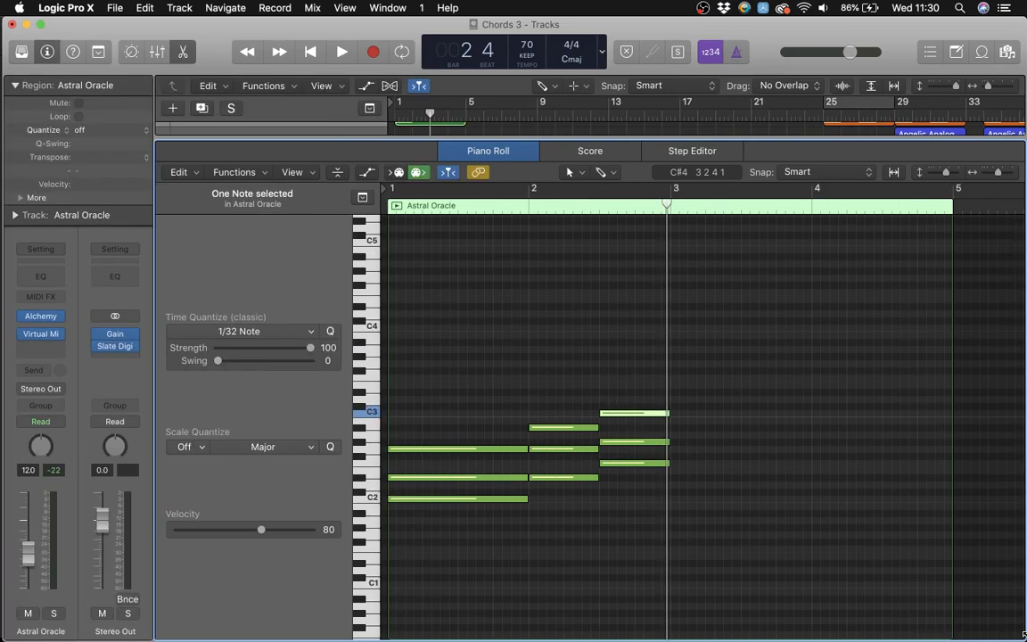
Step: Play the chords from bar 1 while raising the Astral Oracle track's volume to -7.4 dB in the Mixer
key("Return")
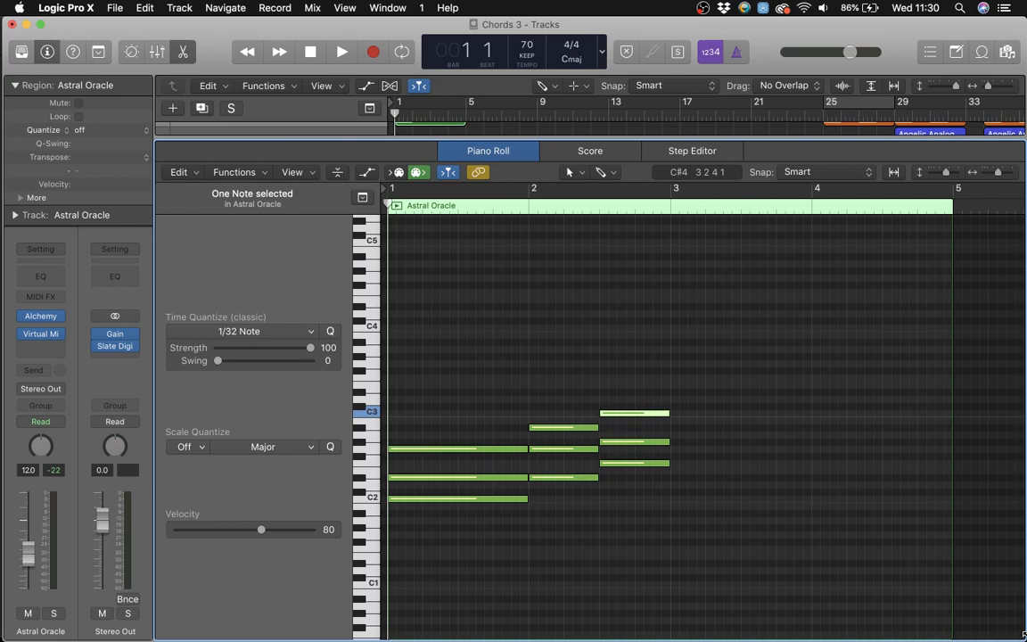
key("space")
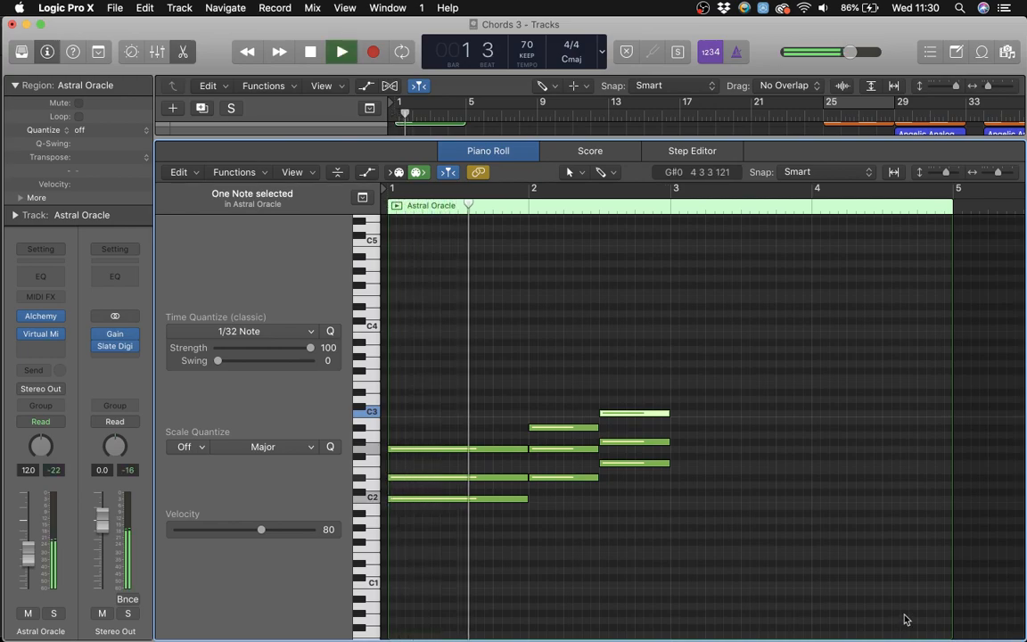
key("x")
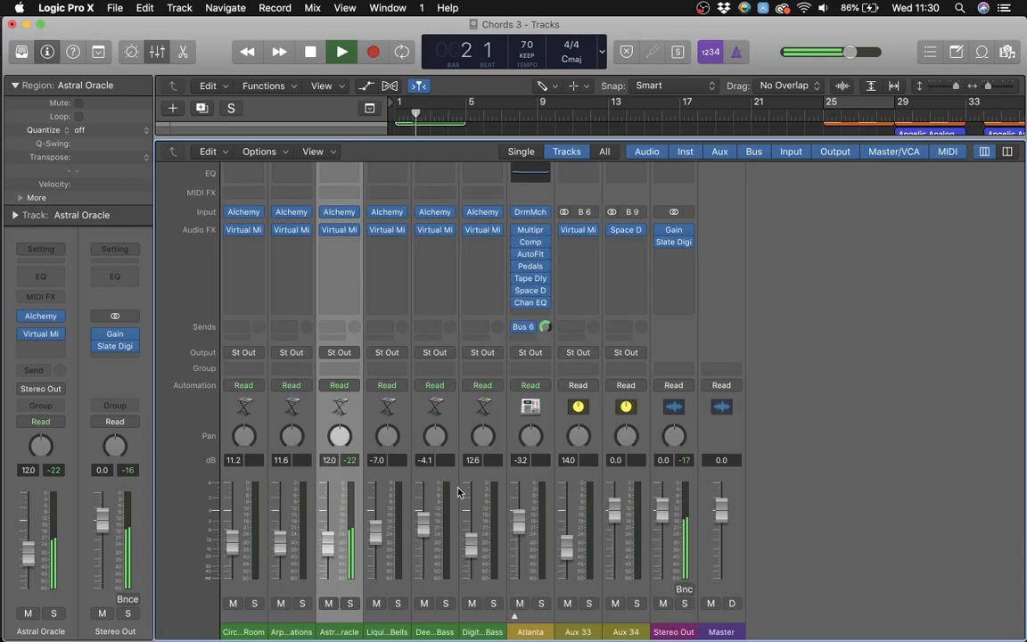
left_click_drag(328, 541, 326, 526)
key("x")
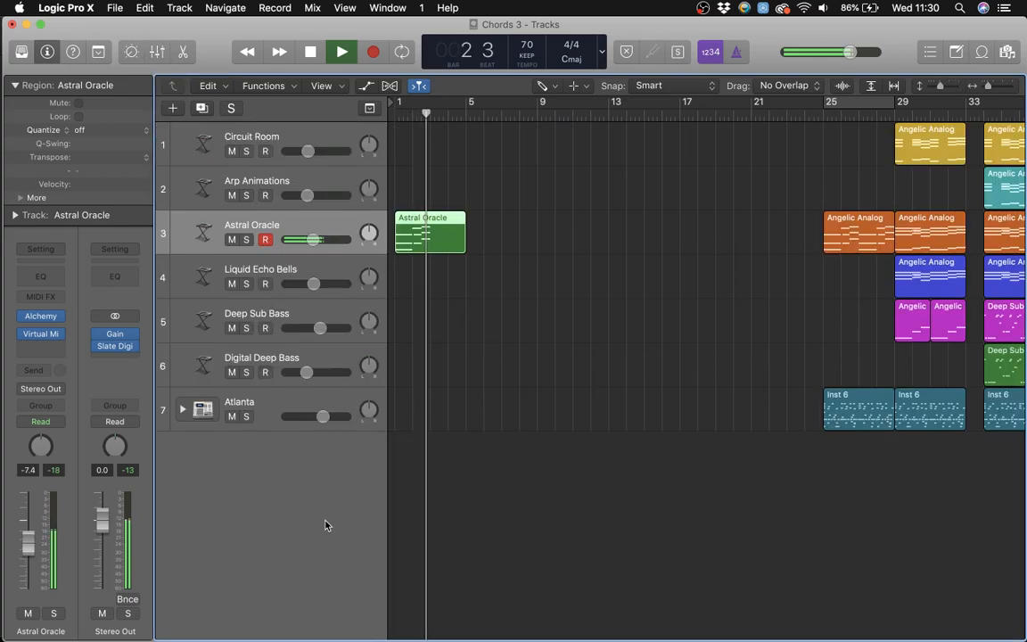
key("space")
Step: Copy the Inst 6 region at bar 25 of the Atlanta track to bar 1 and play it with the chords
left_click_drag(860, 428, 435, 419)
key("Return")
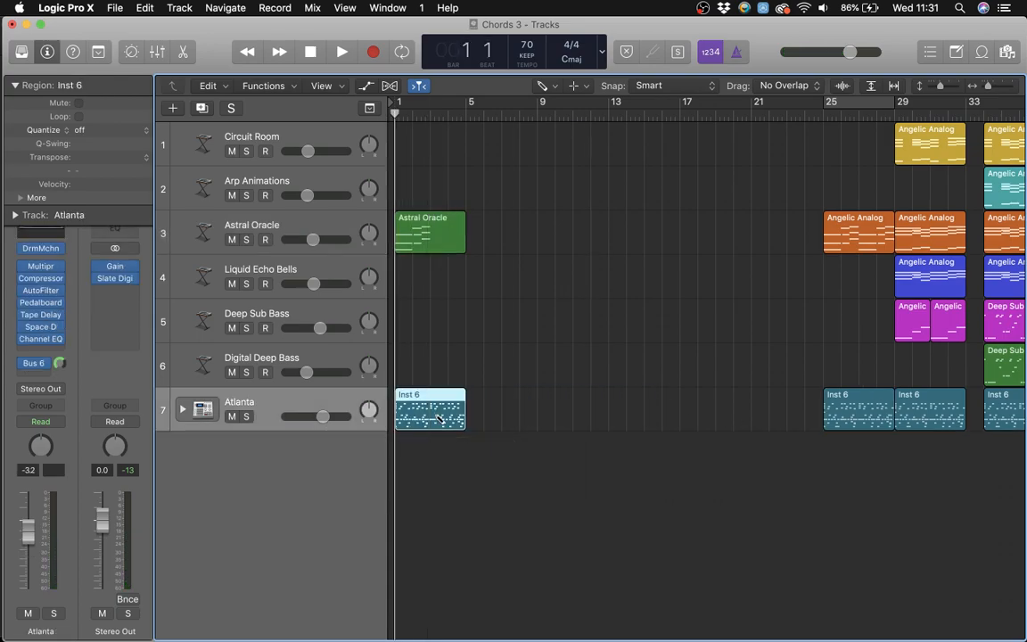
key("space")
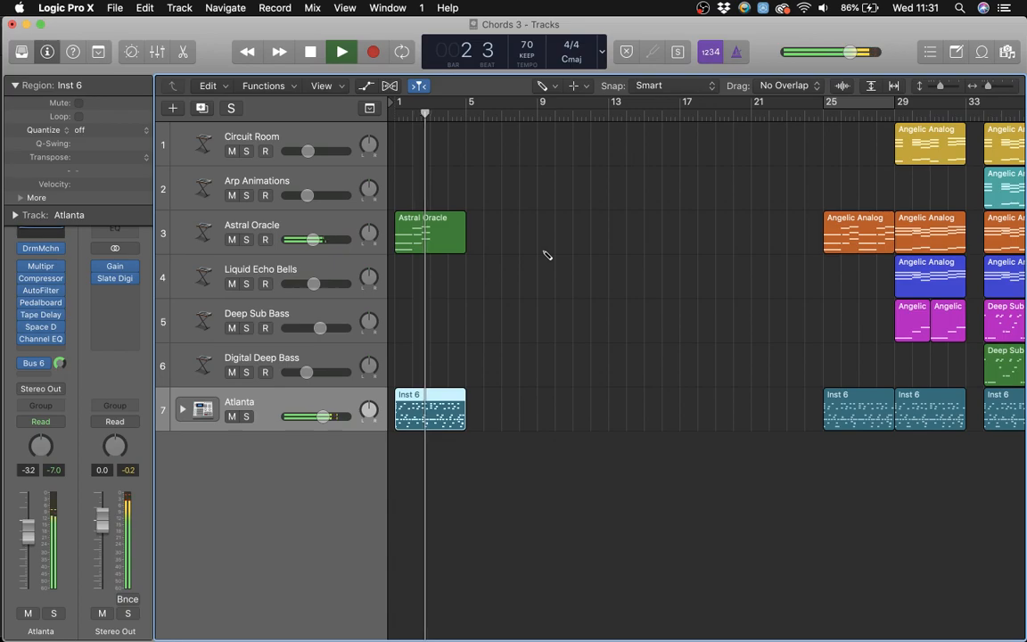
key("space")
Step: Trim the Astral Oracle region to two bars and place a copy of it at bar 3
mouse_move(462, 248)
left_mouse_down()
mouse_move(426, 247)
mouse_move(447, 242)
left_mouse_up()
key("t")
key("t")
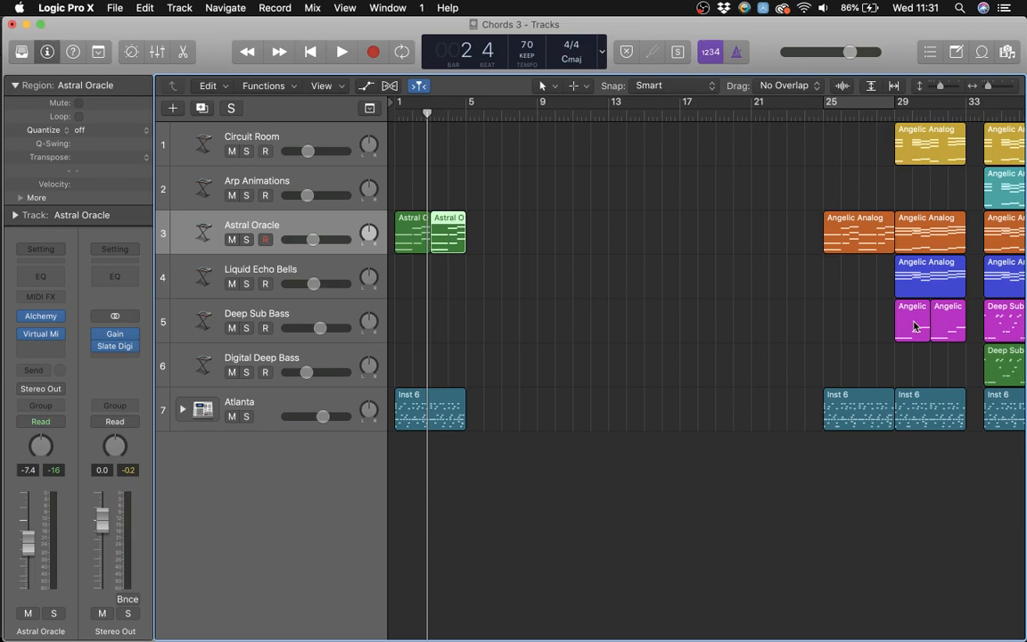
Step: Copy the two-bar region at bar 29 of the Deep Sub Bass track to bar 1 and open it in the Piano Roll
left_click_drag(913, 326, 415, 316)
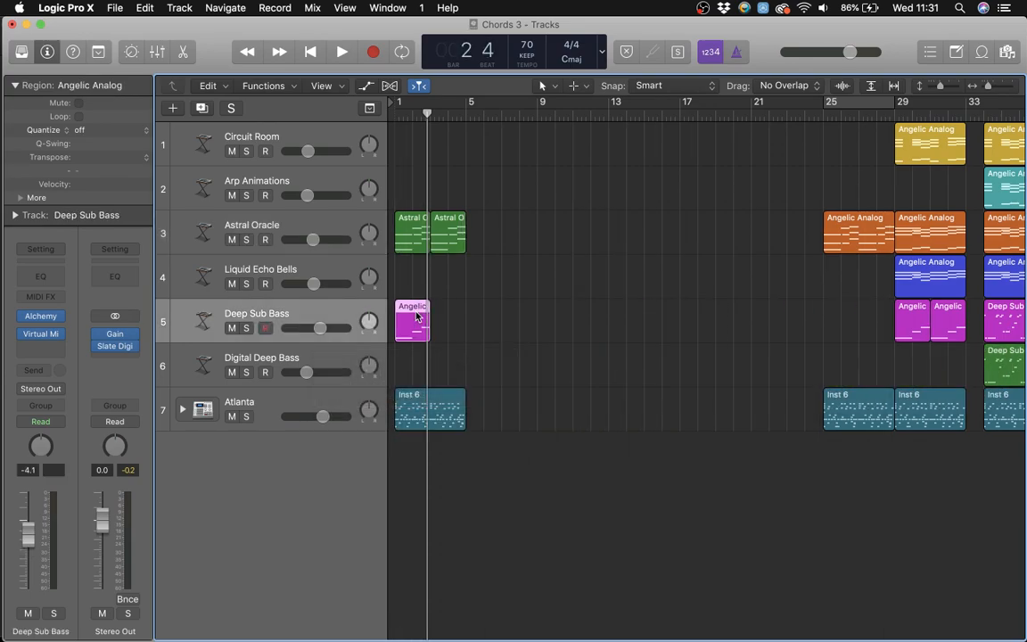
double_click(410, 314)
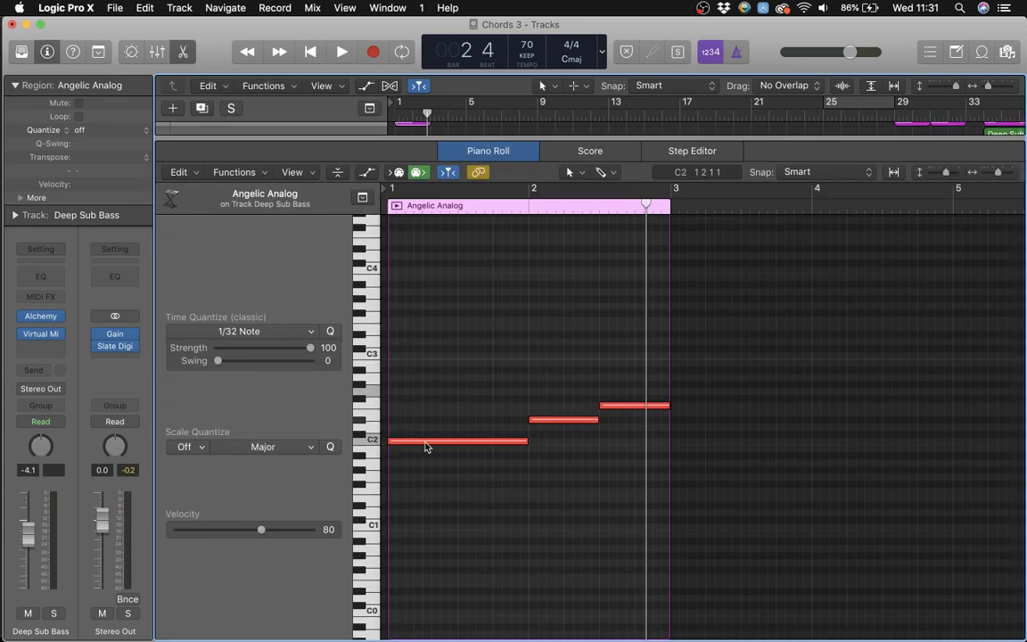
Step: Audition the three bass notes of the Deep Sub Bass region one after another and close the Piano Roll
left_click(424, 447)
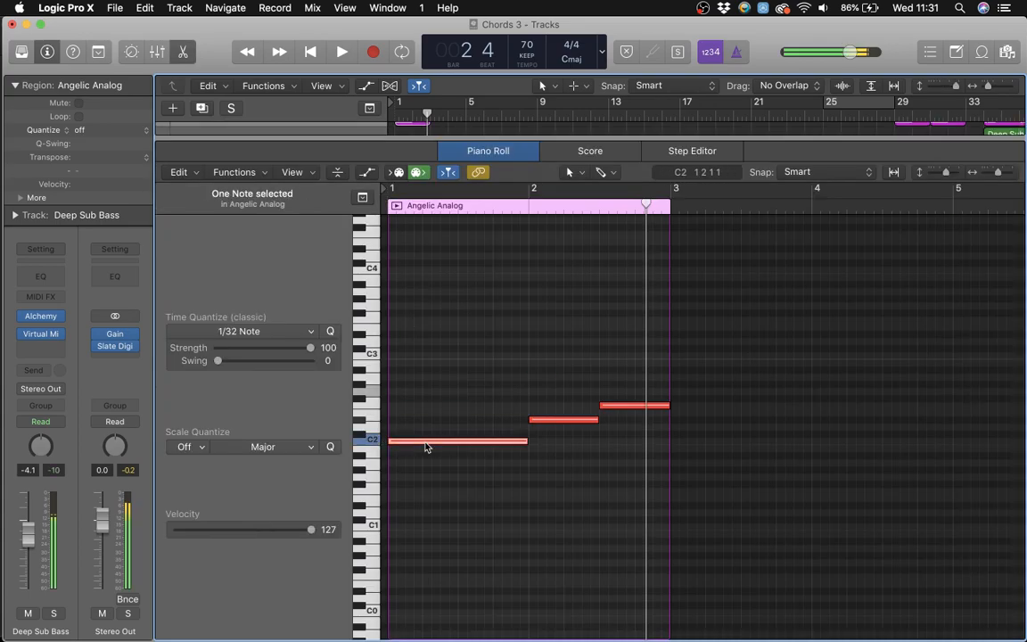
left_click(547, 422)
left_click(619, 407)
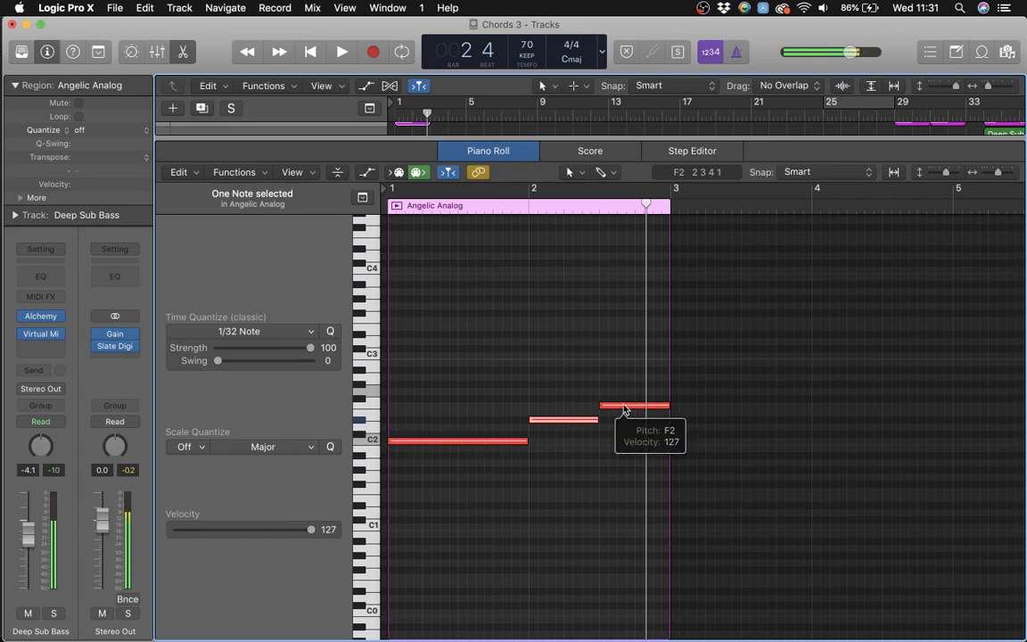
left_click(493, 155)
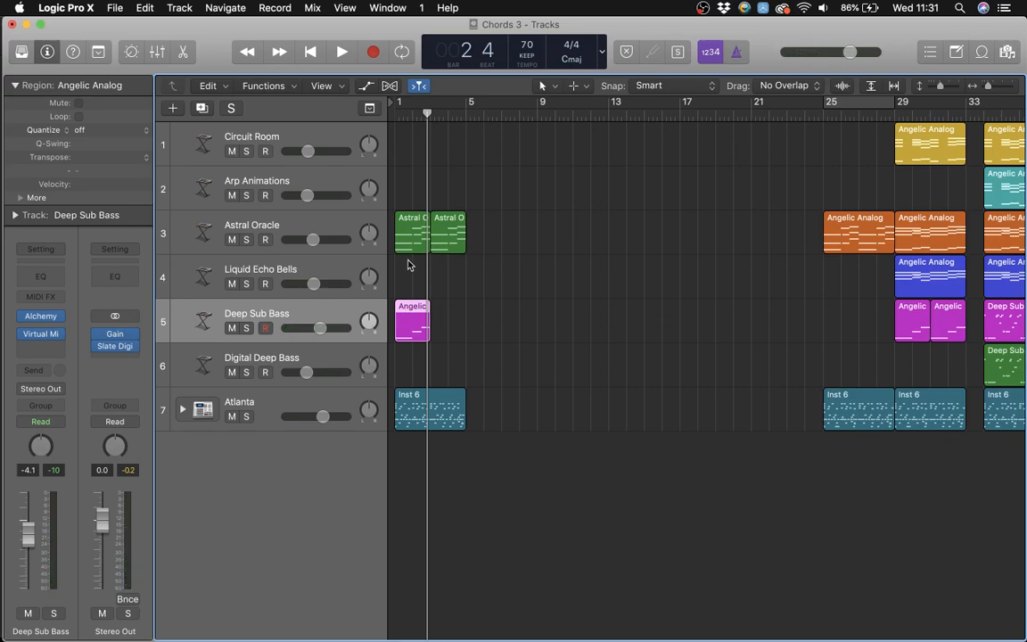
Step: Copy the Deep Sub Bass region to bar 3 and play from bar 1 while lowering that track's volume to -5.7 dB
left_click_drag(412, 322, 443, 322)
key("Return")
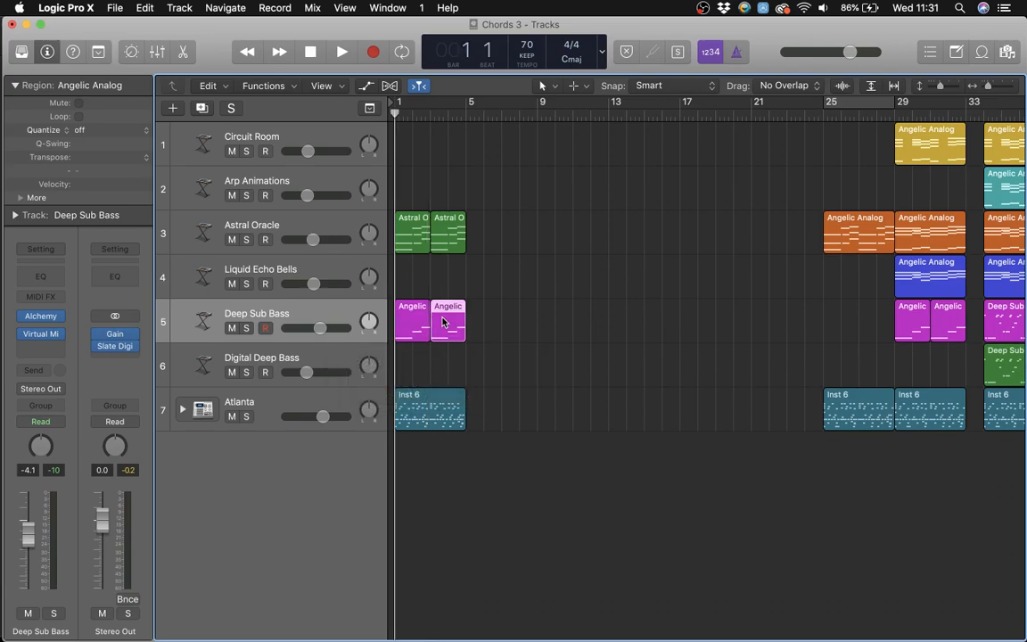
key("space")
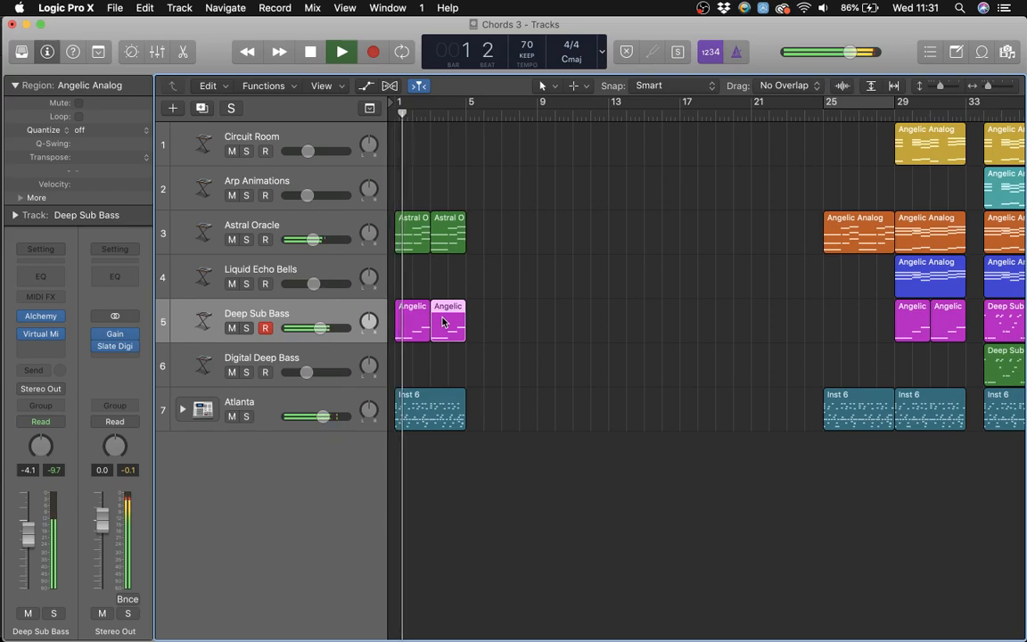
left_click_drag(321, 328, 316, 328)
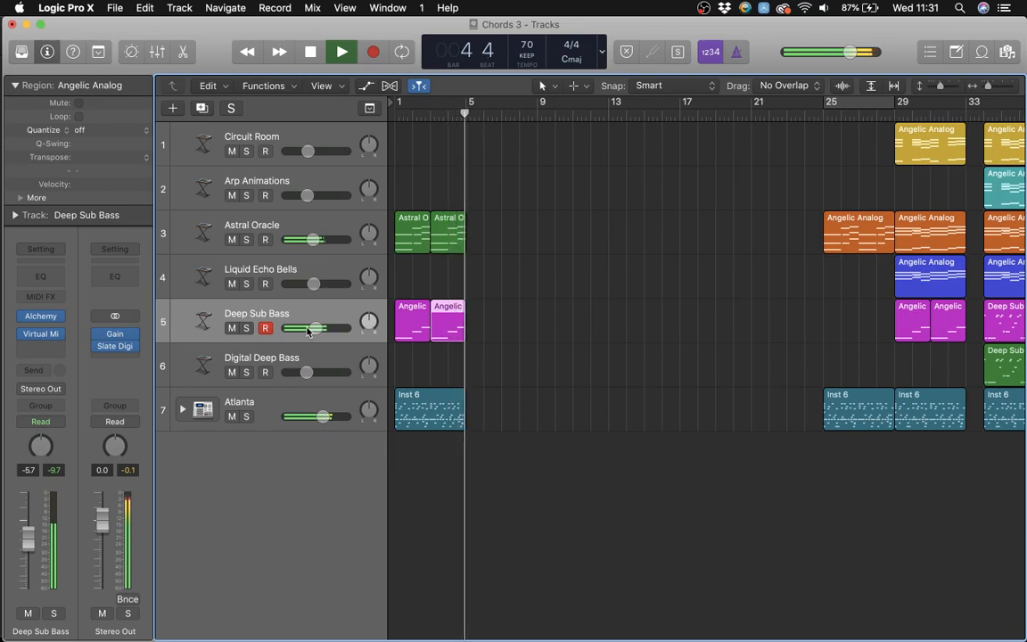
key("space")
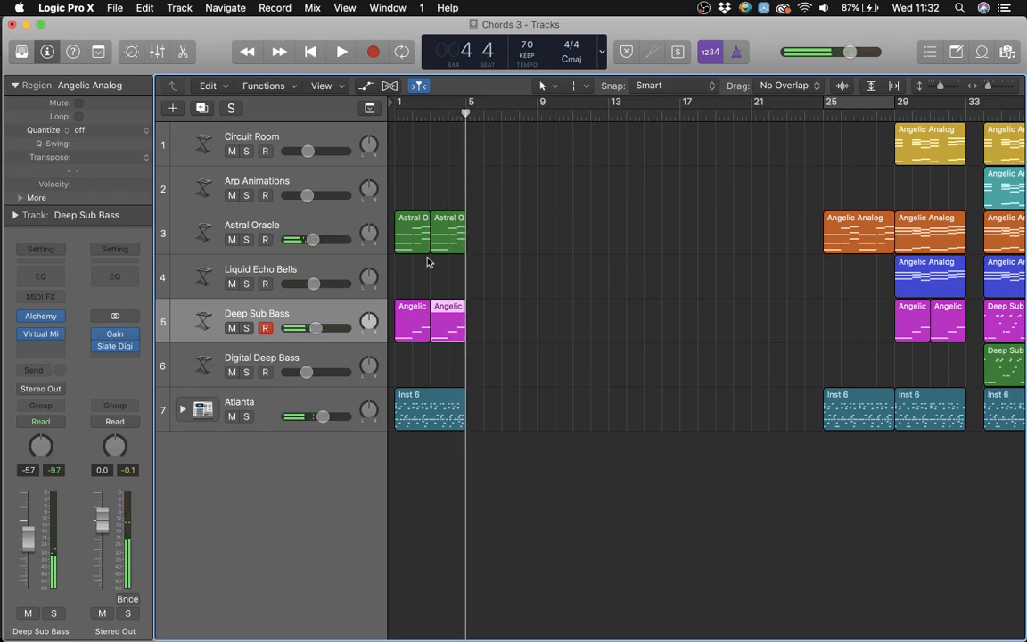
Step: Move the second Astral Oracle region to bar 5, set a cycle range over bars 5 to 7, and open the region in the Piano Roll
left_click_drag(455, 239, 493, 214)
left_click_drag(472, 104, 485, 102)
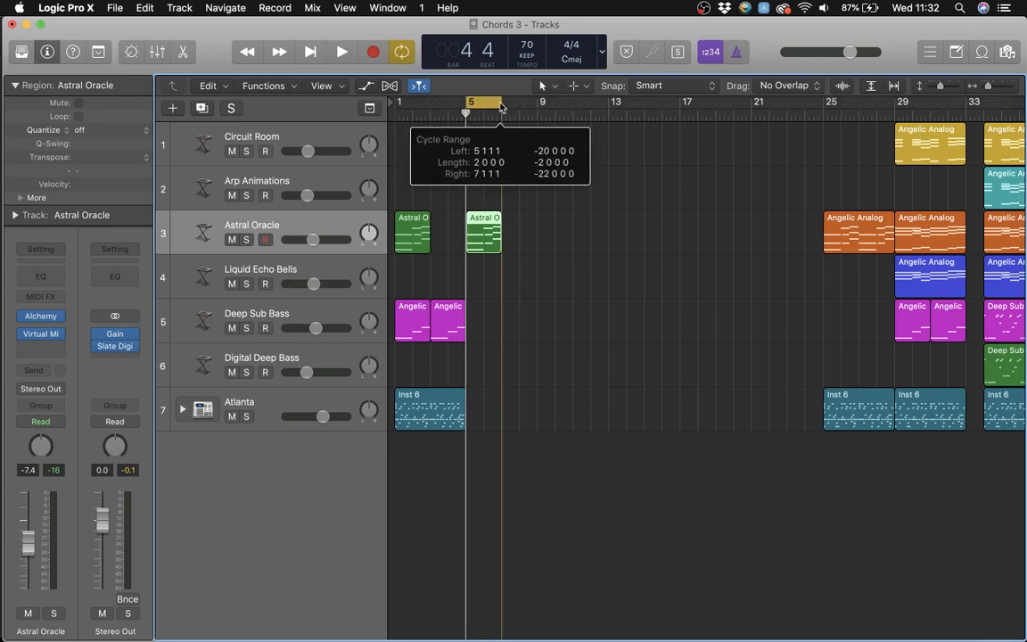
double_click(481, 236)
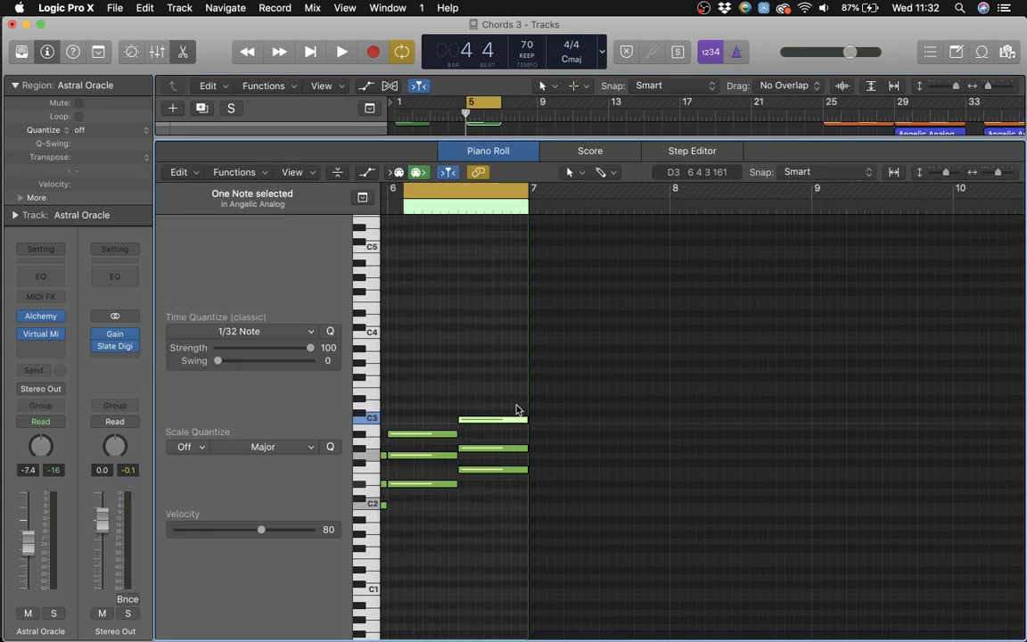
scroll(516, 410, "left", 3)
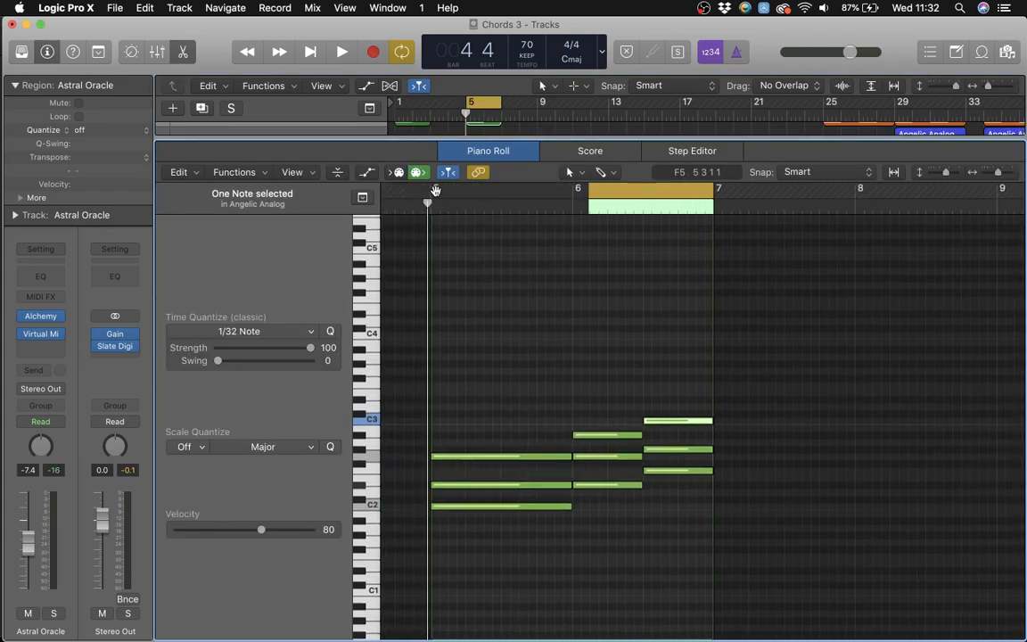
mouse_move(429, 199)
left_mouse_down()
mouse_move(417, 203)
mouse_move(434, 204)
left_mouse_up()
left_click(1009, 175)
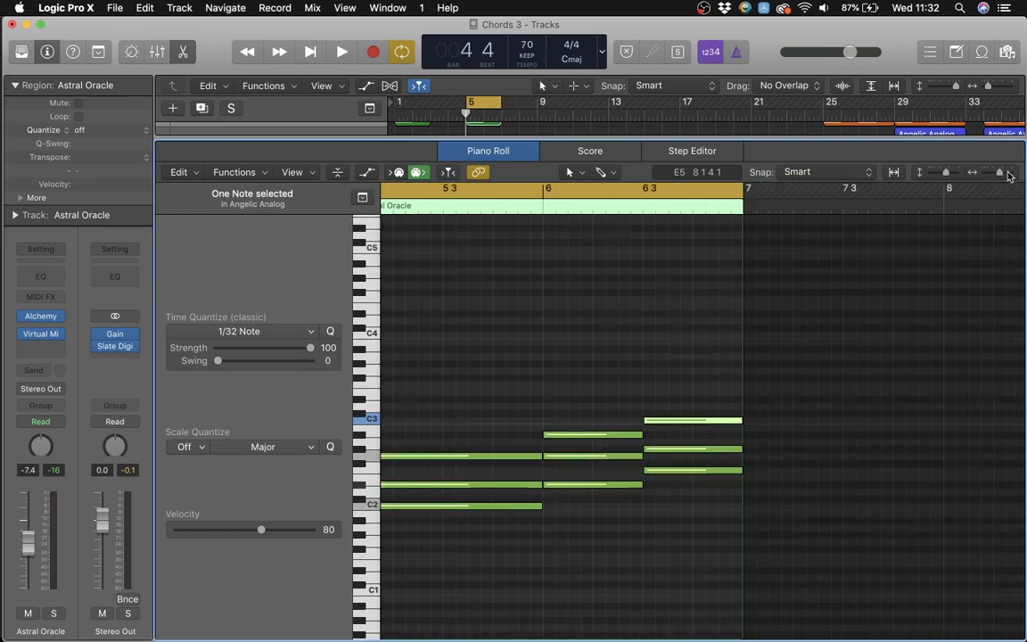
scroll(811, 422, "left", 3)
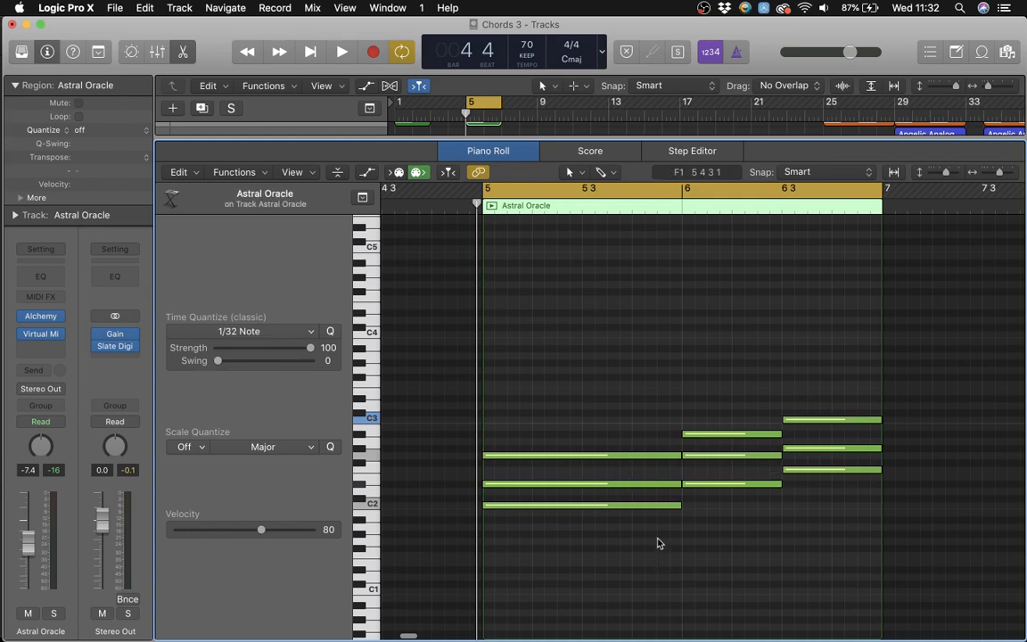
Step: Shorten the first chord to end at 5 3, extend the second chord to start there, and play the cycle
left_click_drag(613, 502, 437, 381)
left_click_drag(675, 455, 580, 457)
left_click_drag(747, 538, 582, 443)
key("space")
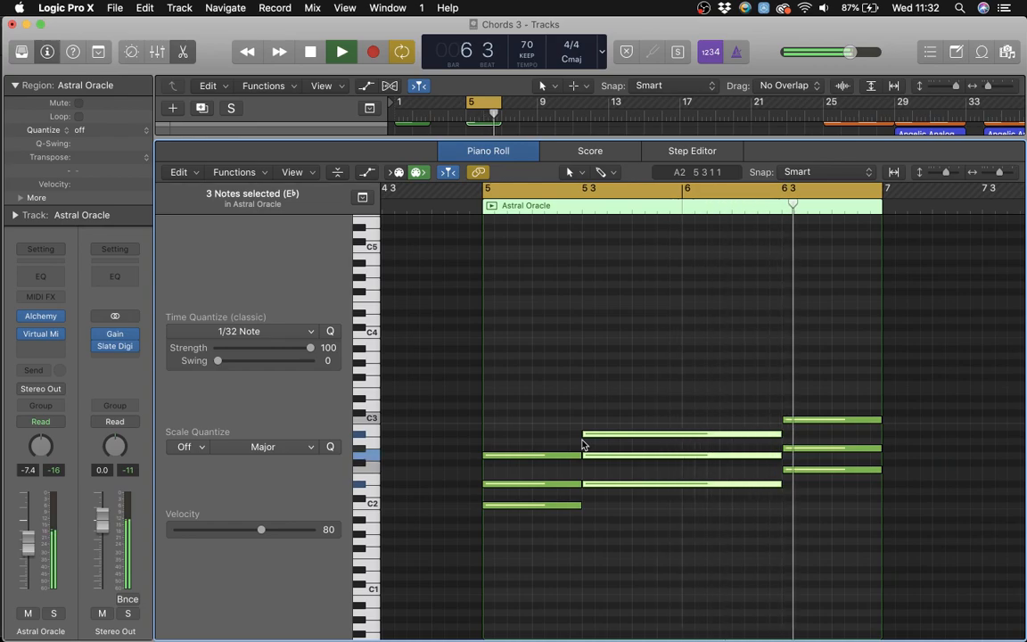
key("space")
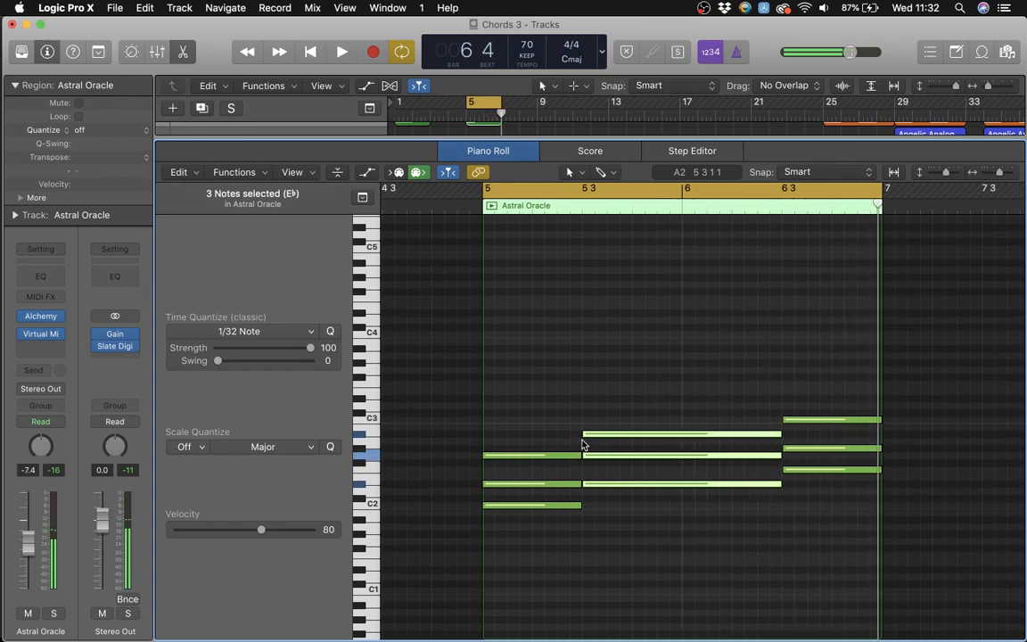
Step: Restore the second chord's start to bar 6 and lengthen the first chord to meet it
left_click_drag(585, 433, 679, 448)
left_click_drag(591, 529, 679, 435)
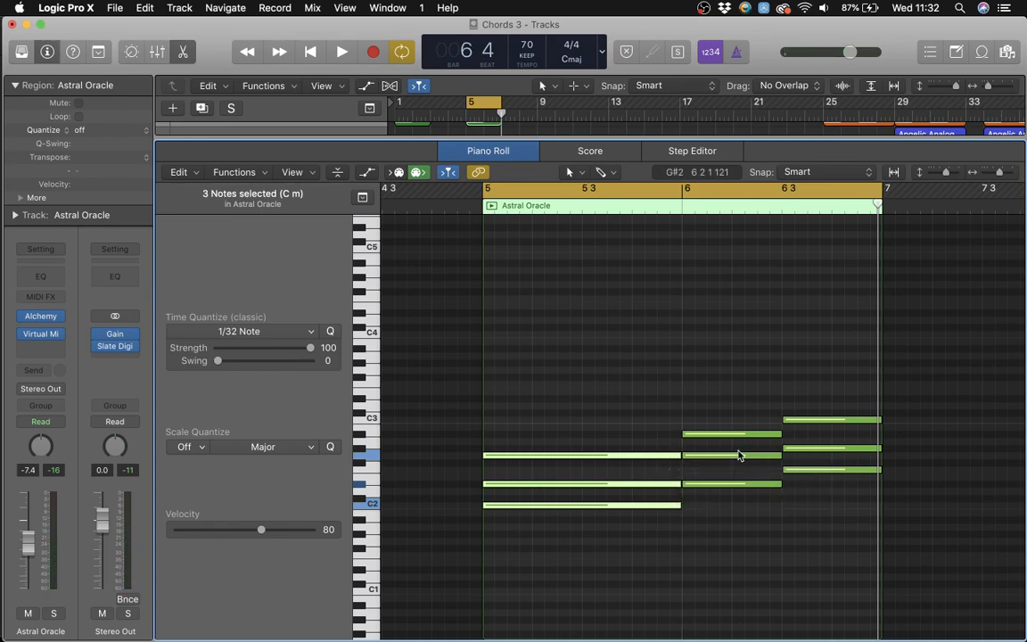
left_click(698, 373)
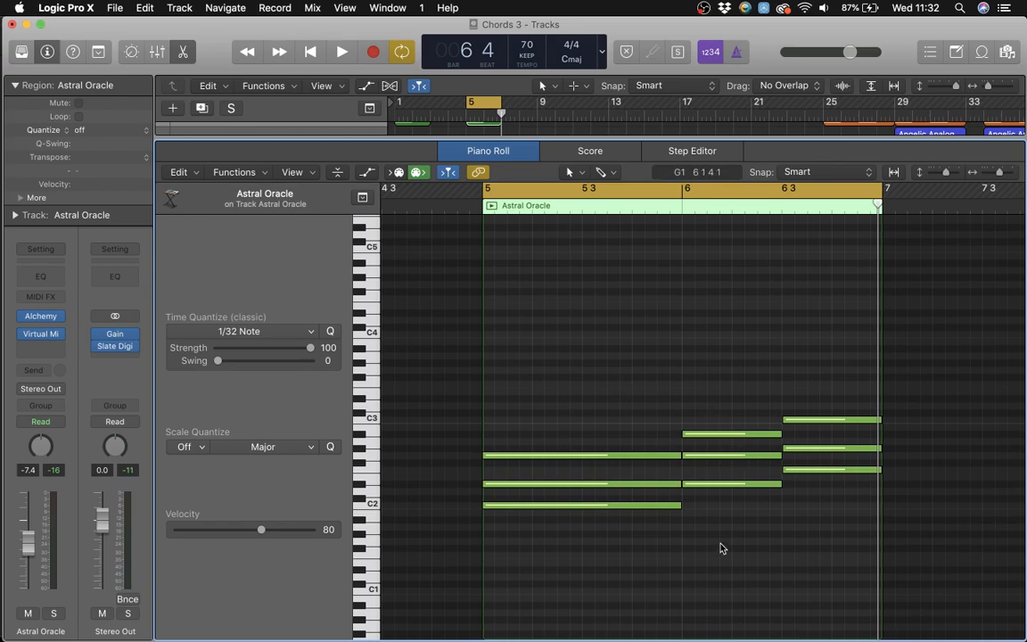
Step: Raise the middle note of the chord at bar 6 to G#2 and play the cycle
left_click_drag(733, 460, 736, 448)
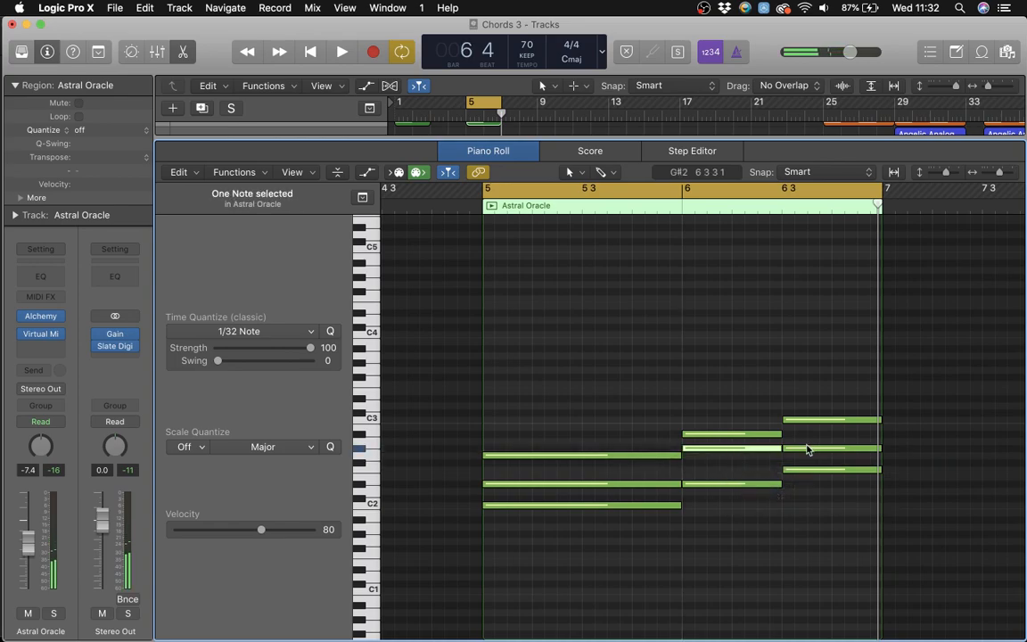
left_click(740, 385)
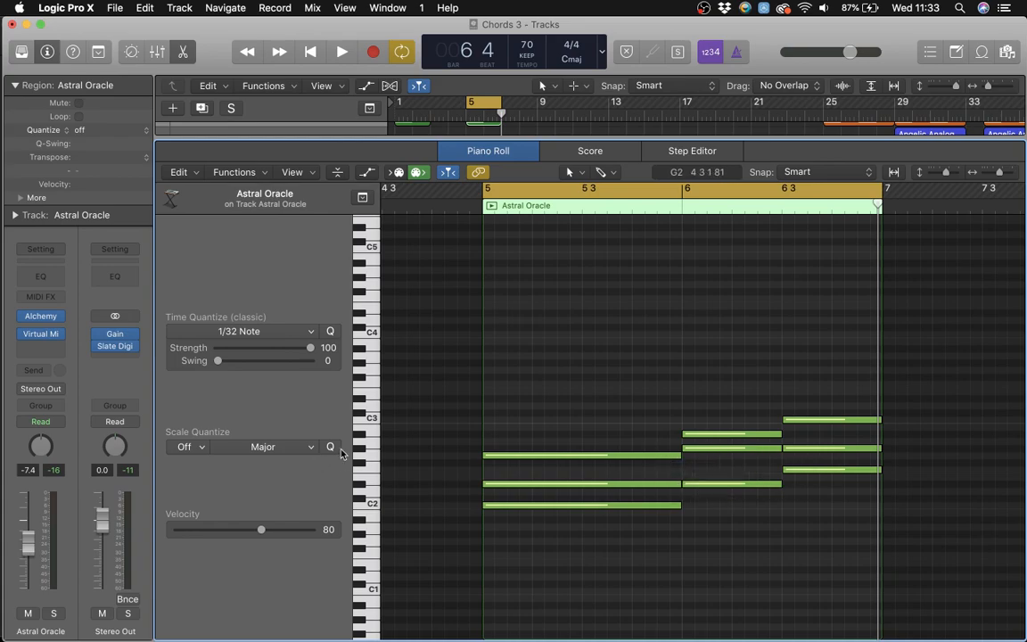
key("space")
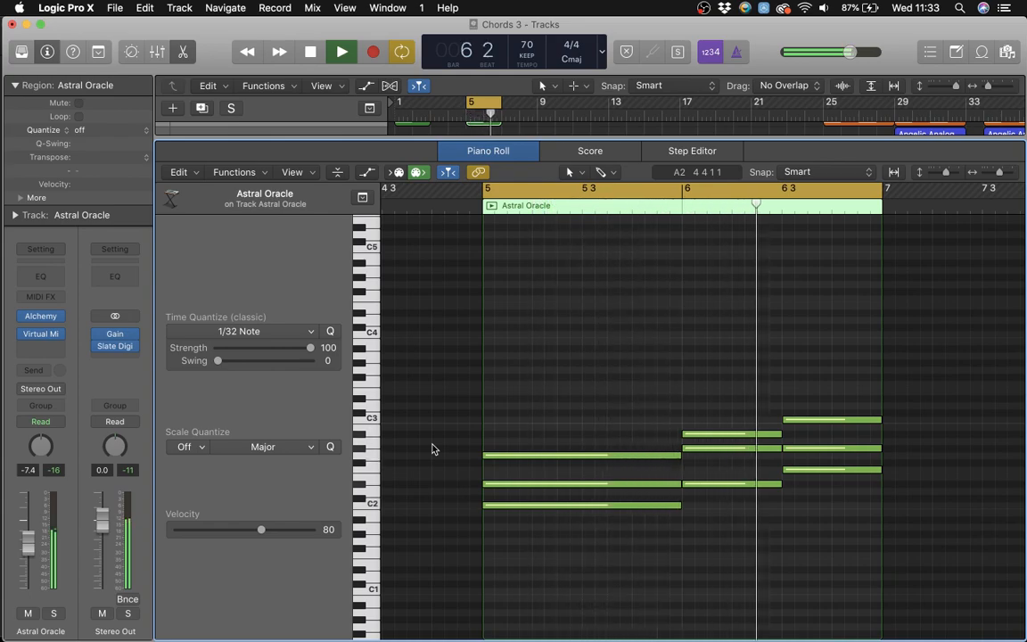
key("space")
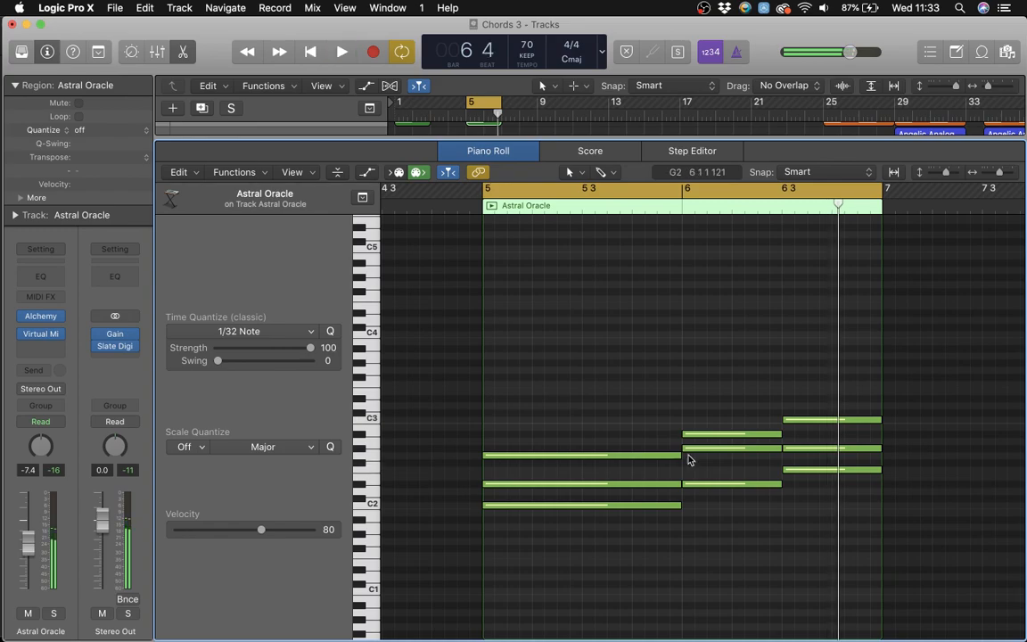
Step: Return the bar 6 chord's middle note to G2, raise the last chord's middle note to A2, and play the cycle
left_click_drag(717, 448, 718, 462)
left_click_drag(816, 455, 814, 448)
key("space")
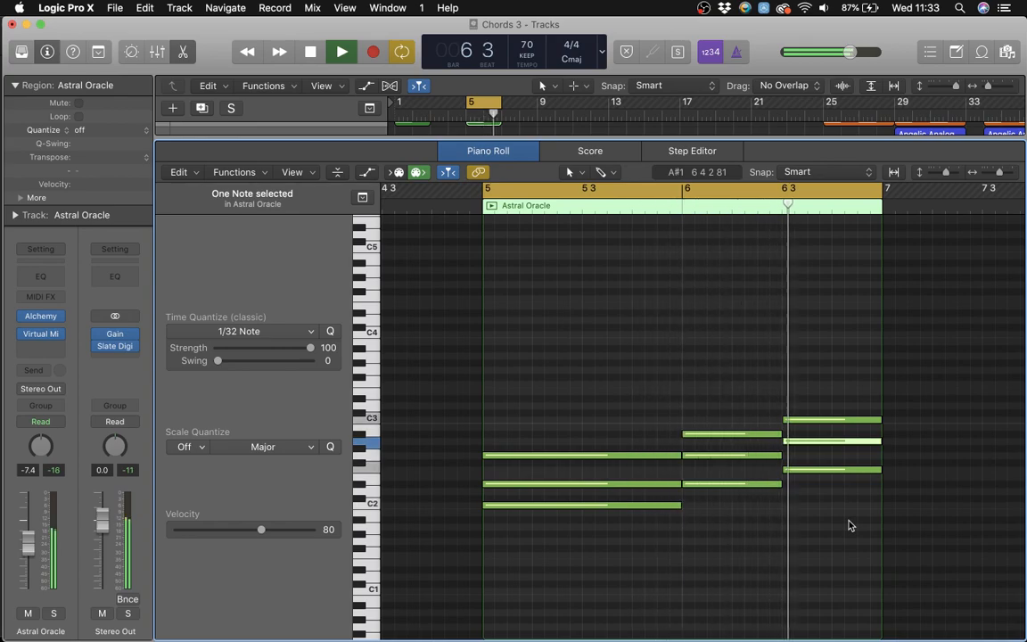
key("space")
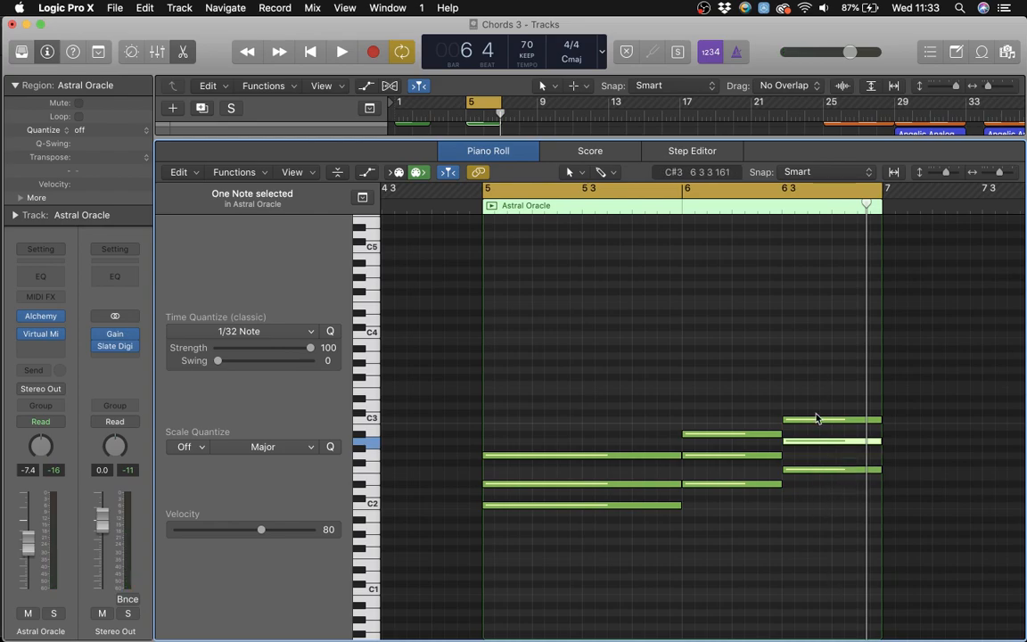
Step: Return the last chord's middle note to G#2 and close the Piano Roll
left_click(811, 390)
left_click_drag(809, 444, 807, 450)
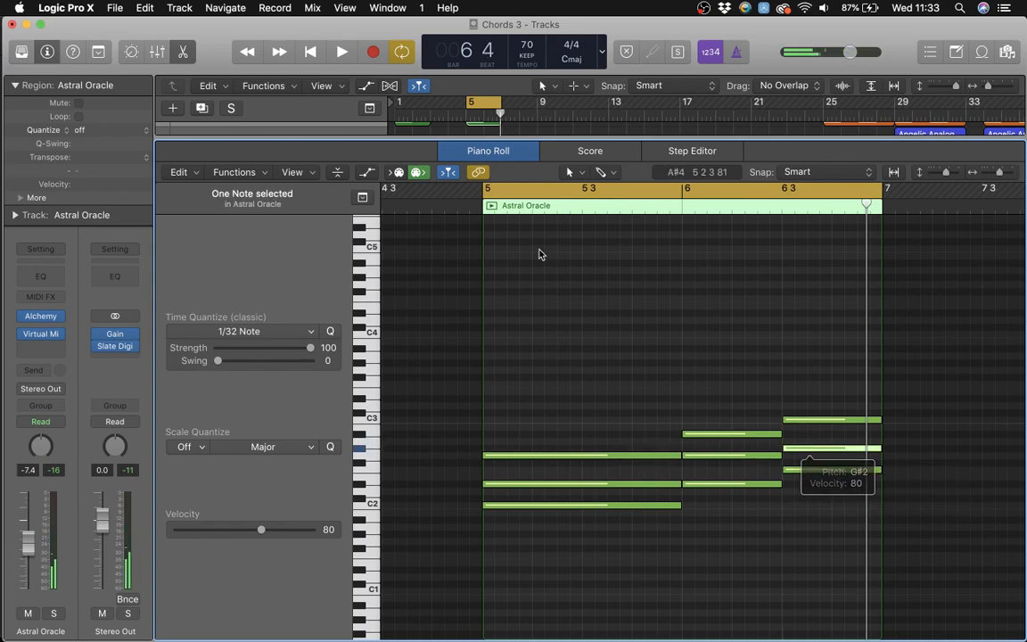
left_click(486, 151)
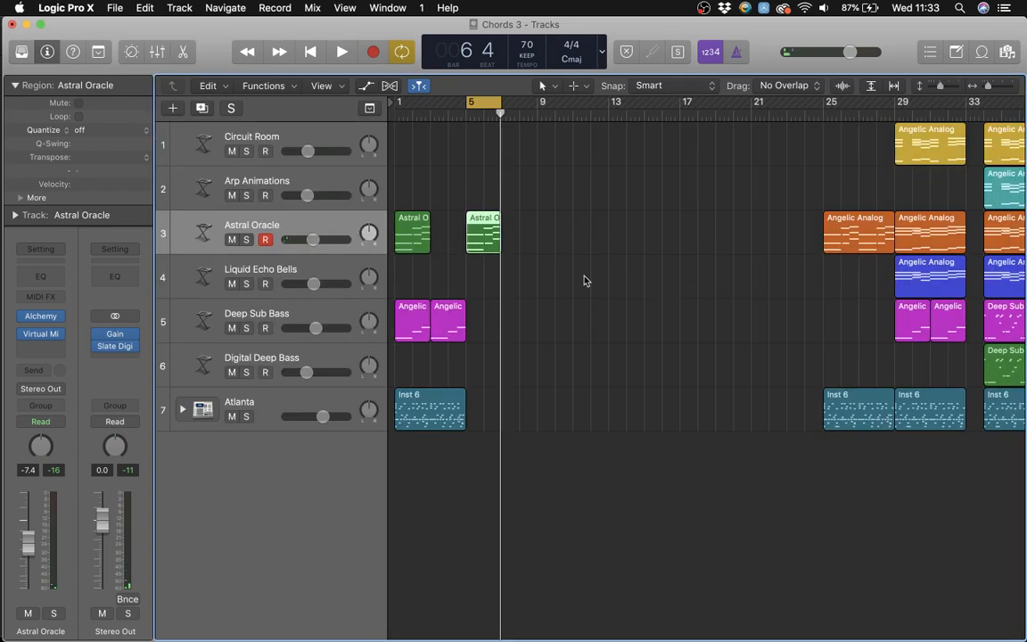
Step: Move the Astral Oracle region at bar 5 back to bar 3, turn off the cycle range, and deselect the region
left_click_drag(488, 239, 452, 233)
left_click(491, 104)
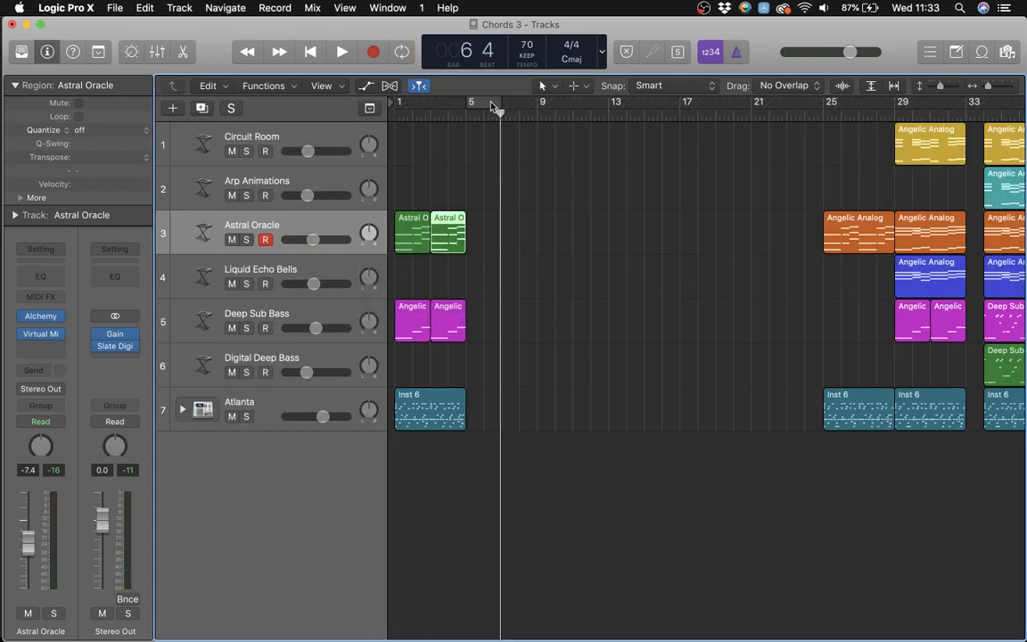
left_click(477, 233)
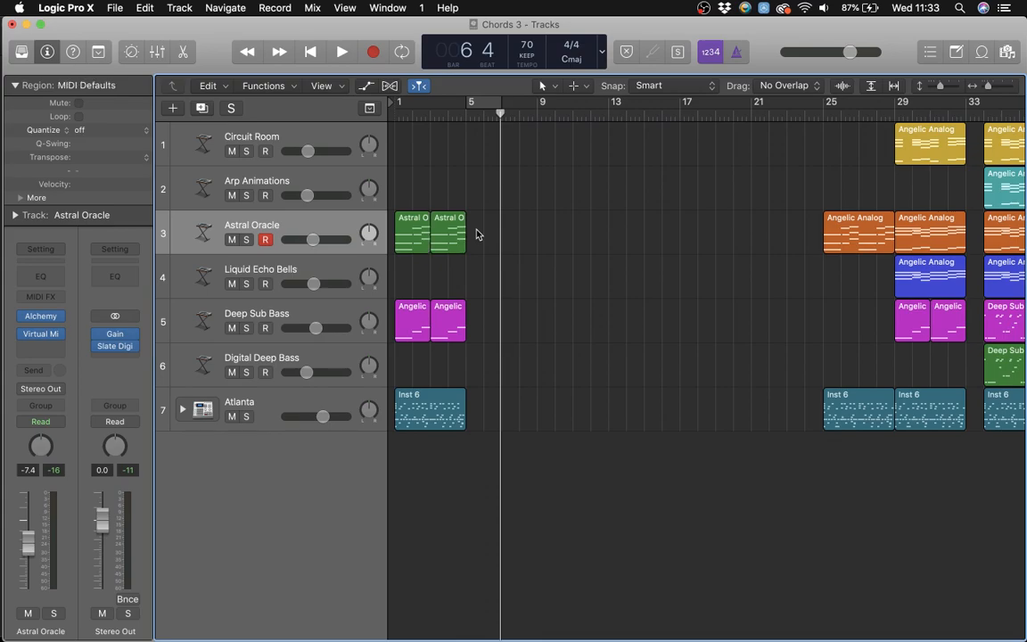